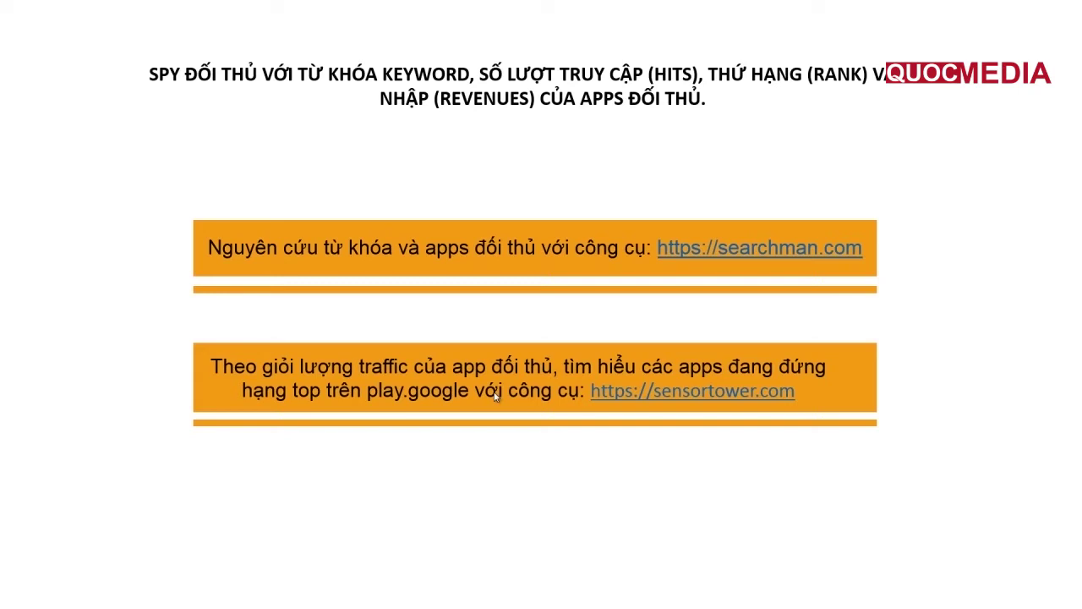
Switch from the PowerPoint slide show to SearchMan's Top Google Play Apps chart in Chrome.
key(alt+Tab)
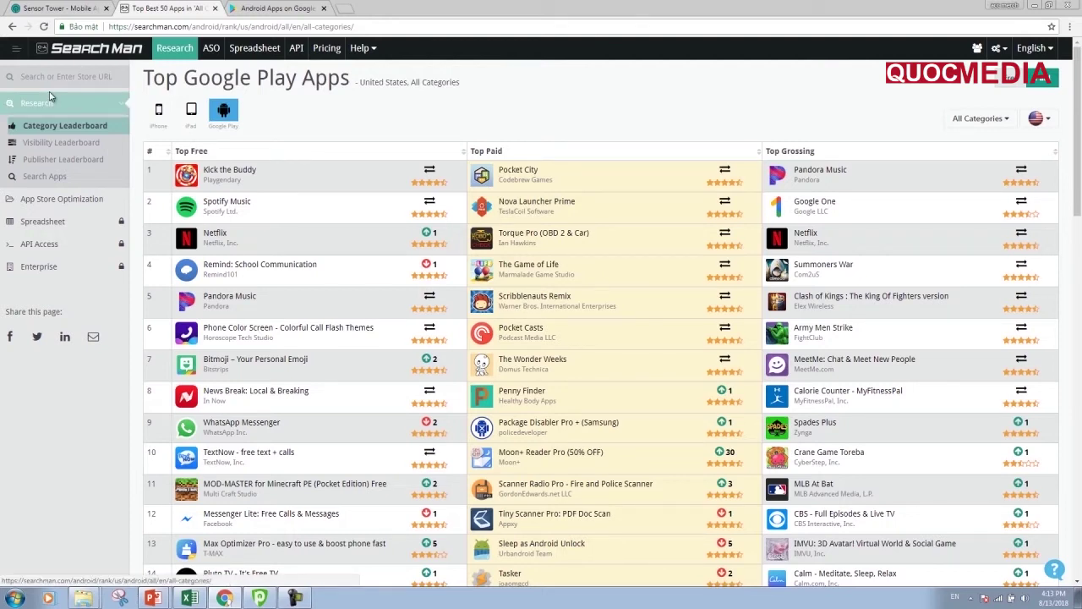
click(68, 78)
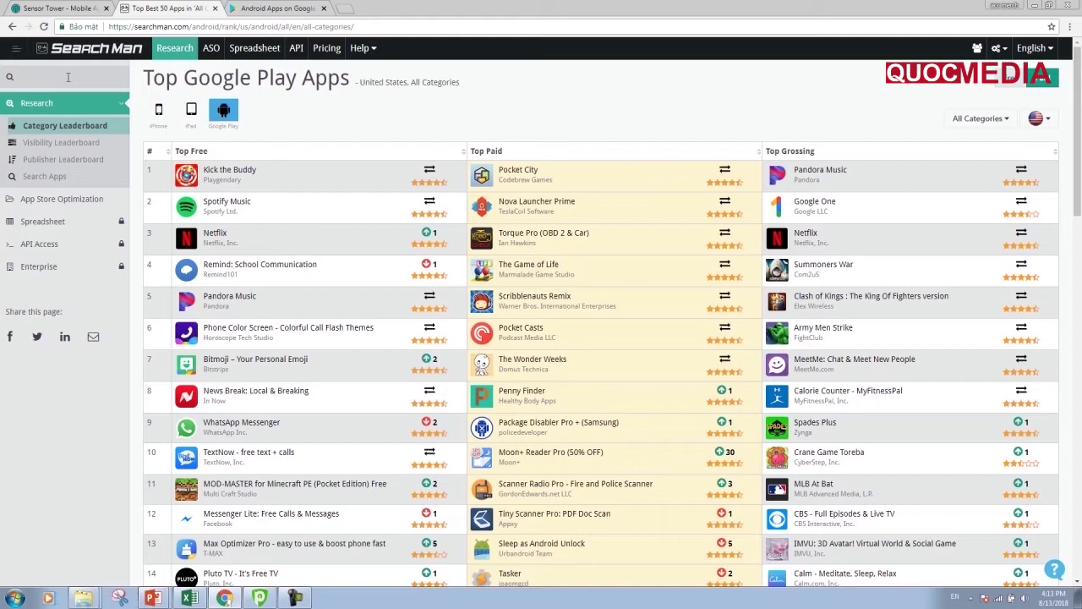
Enter 'antivirus free' in SearchMan's sidebar app search box.
text(anti)
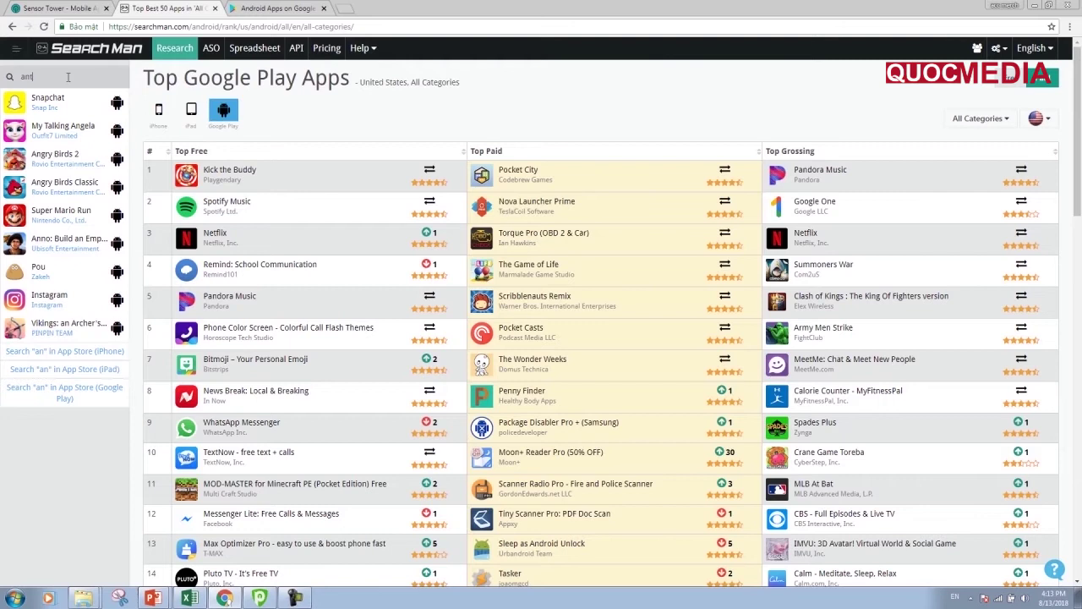
text(vir)
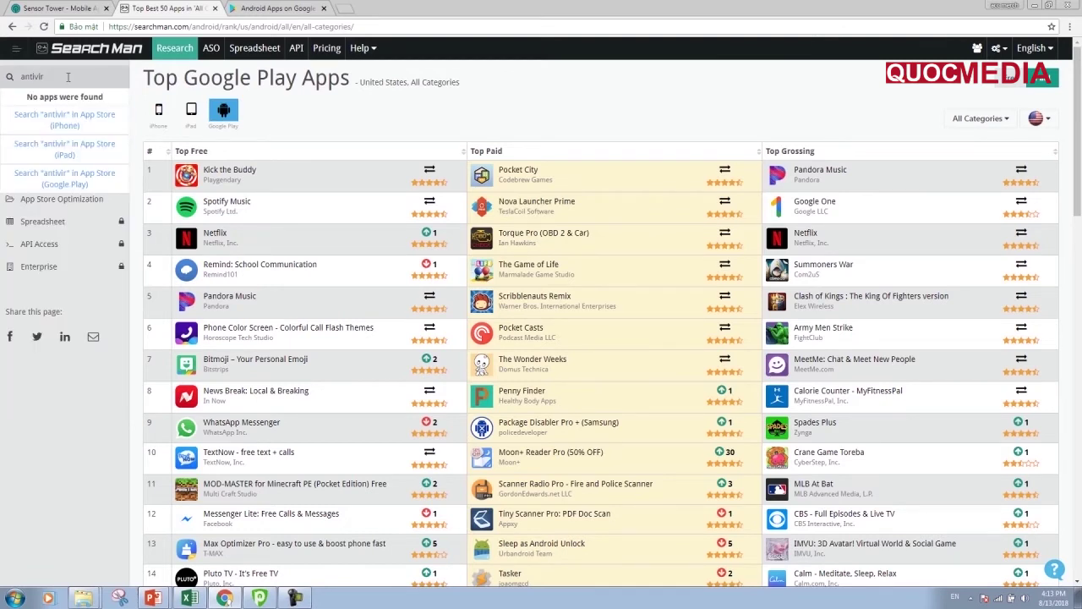
text(us free)
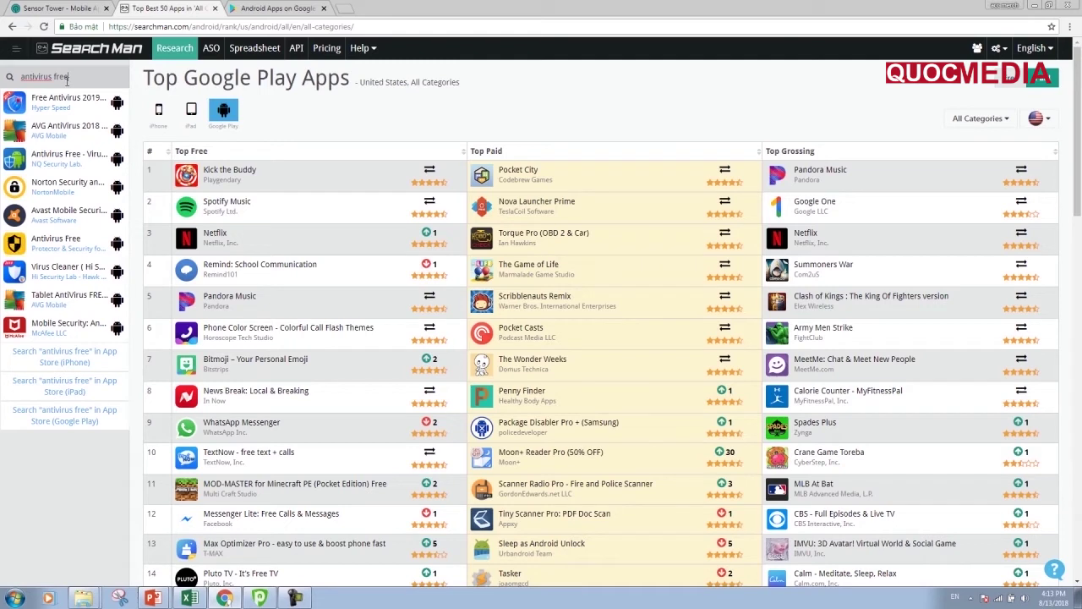
Search 'antivirus free' on Google Play and browse the 50 US results.
click(81, 423)
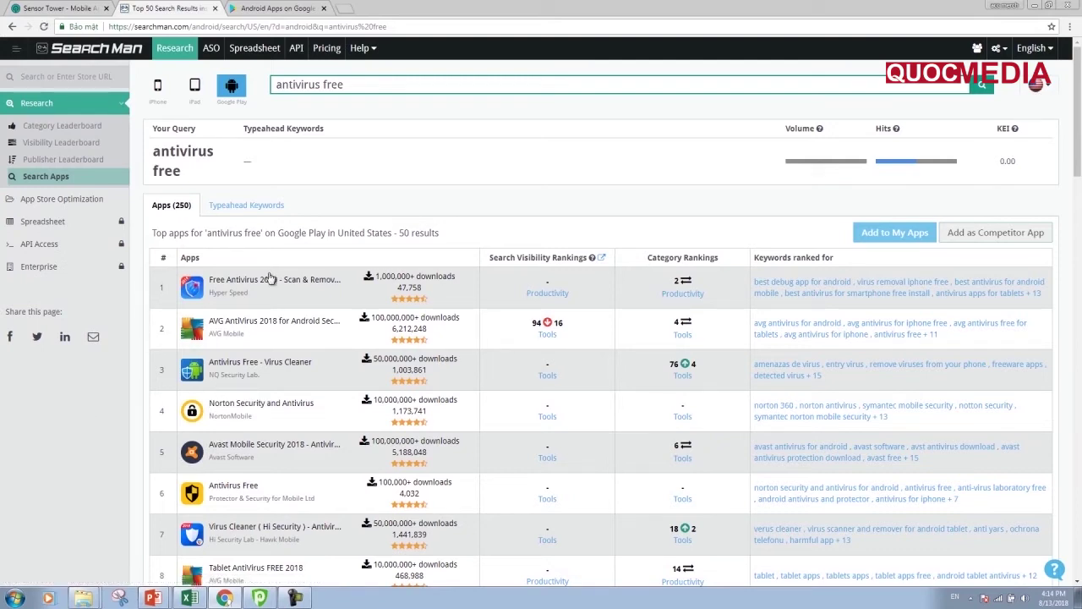
scroll(271, 292, down, 3)
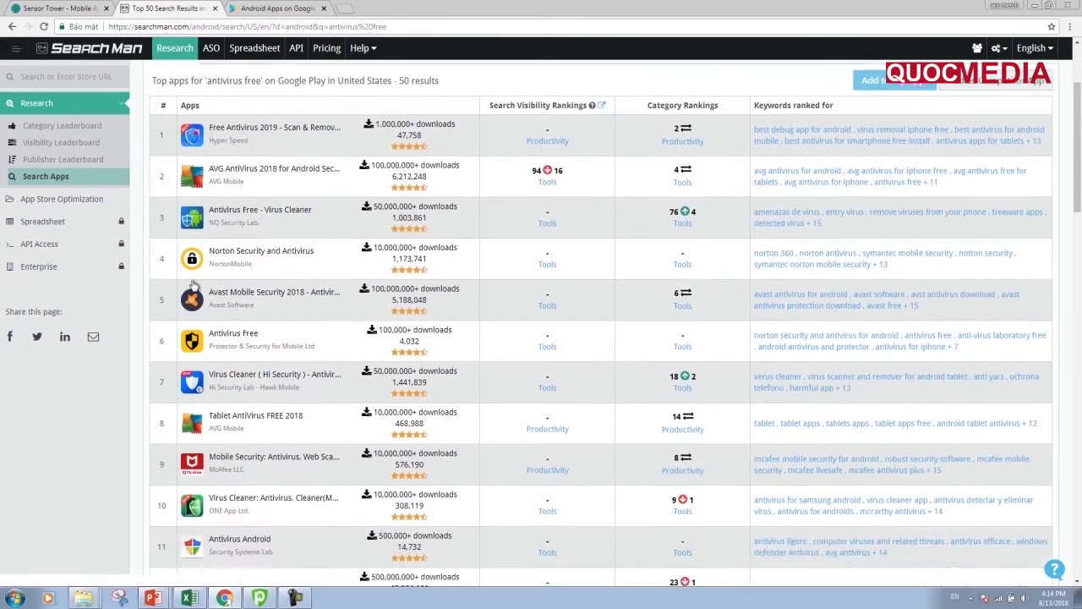
scroll(165, 220, down, 5)
scroll(193, 371, down, 8)
scroll(193, 370, down, 4)
scroll(211, 422, down, 2)
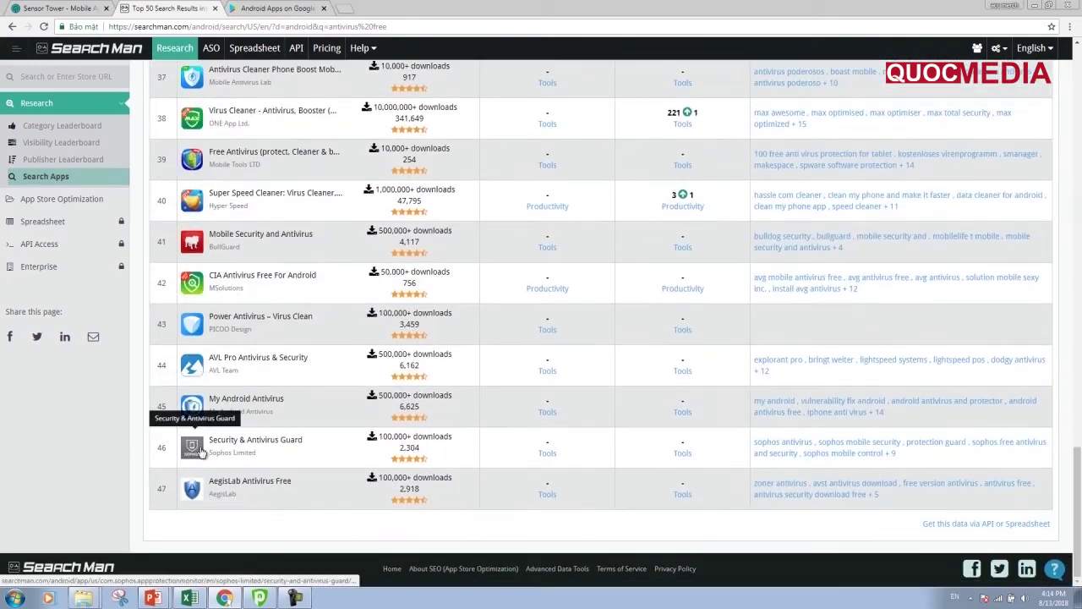
scroll(244, 499, up, 3)
scroll(243, 498, up, 4)
scroll(243, 499, up, 4)
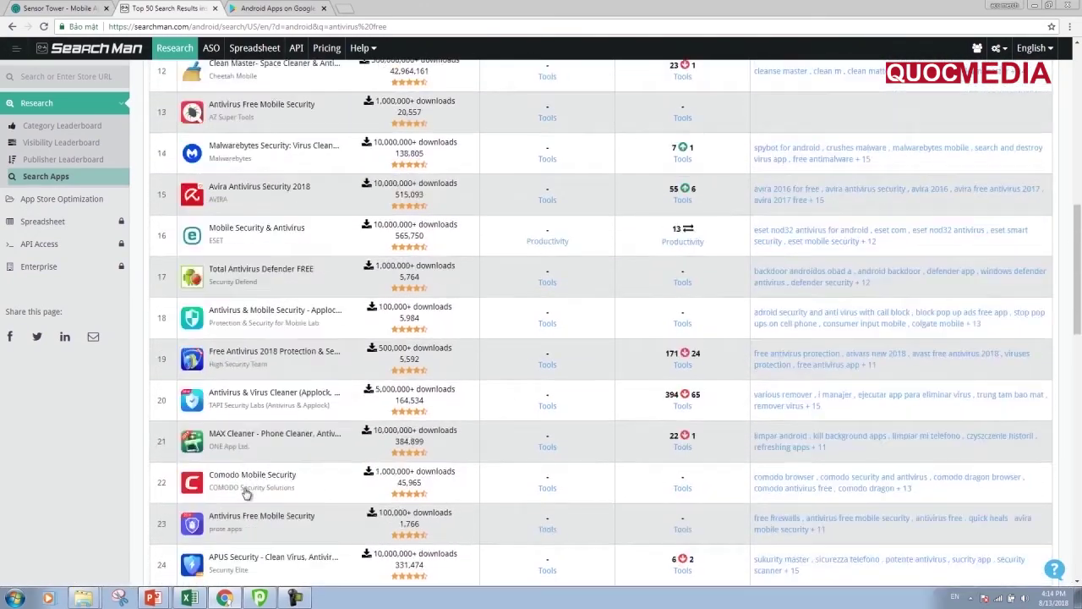
scroll(244, 497, up, 3)
scroll(245, 495, up, 2)
scroll(245, 494, up, 2)
scroll(245, 494, up, 3)
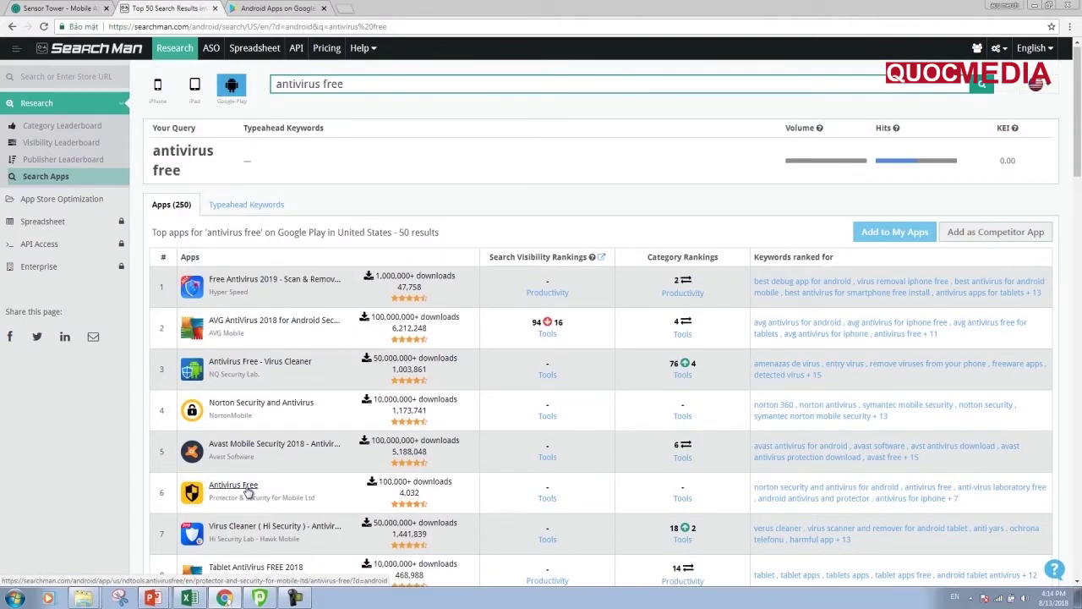
scroll(254, 478, down, 1)
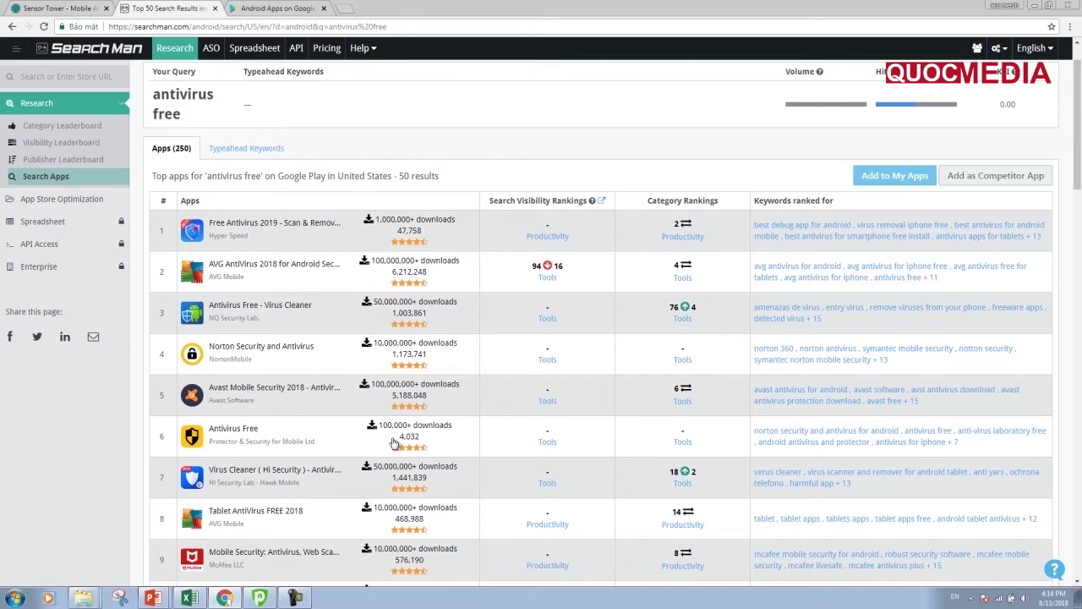
scroll(348, 455, down, 1)
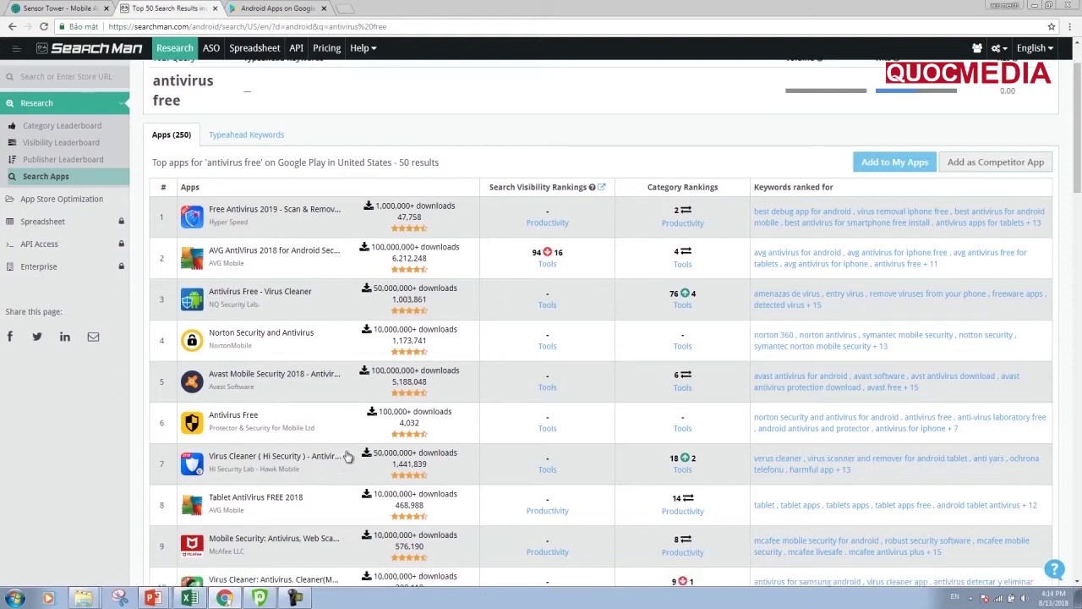
scroll(350, 454, up, 1)
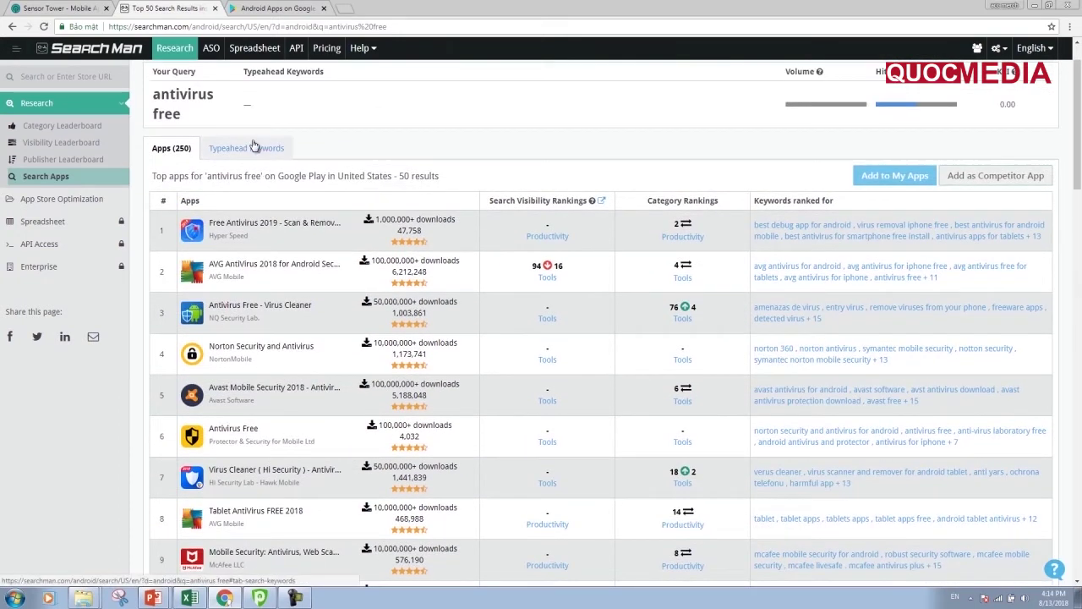
Check the query's Typeahead Keywords, then review the matching Apps list again.
click(254, 148)
click(166, 209)
scroll(389, 345, down, 2)
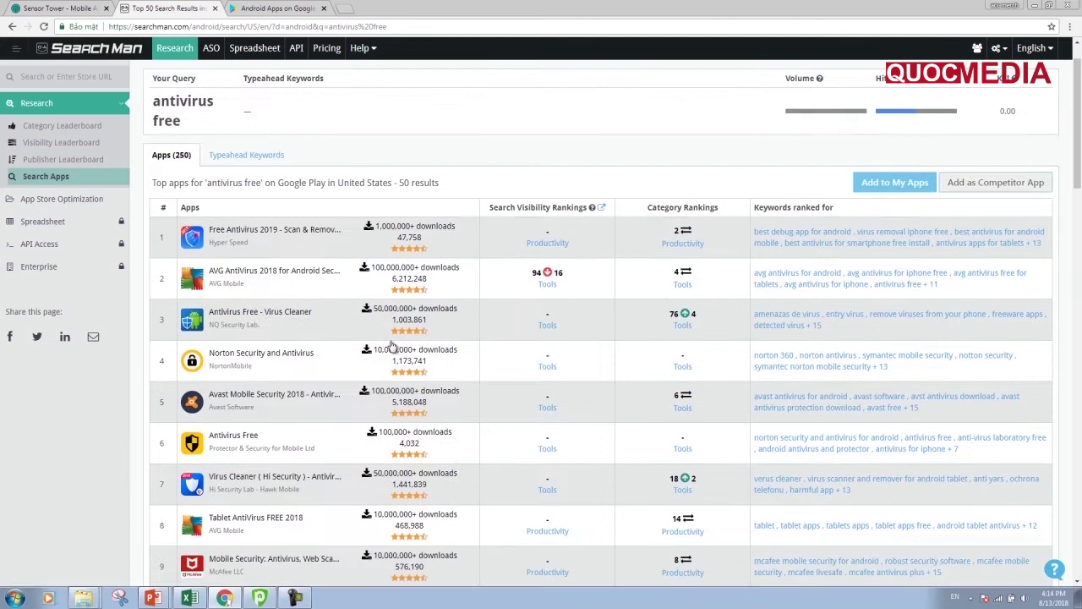
scroll(392, 345, up, 1)
scroll(391, 345, down, 1)
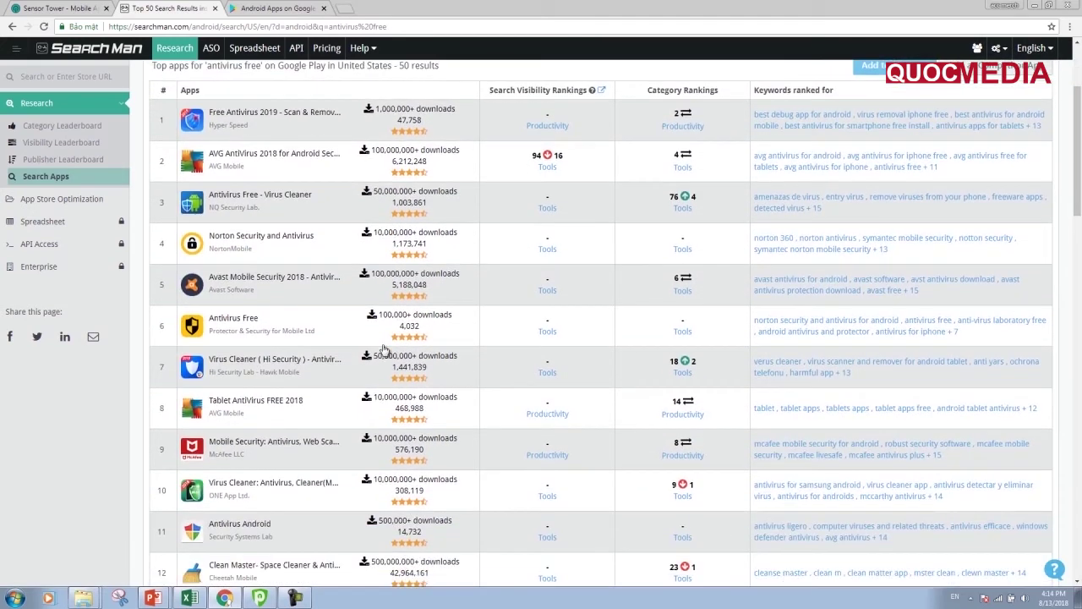
scroll(317, 351, up, 1)
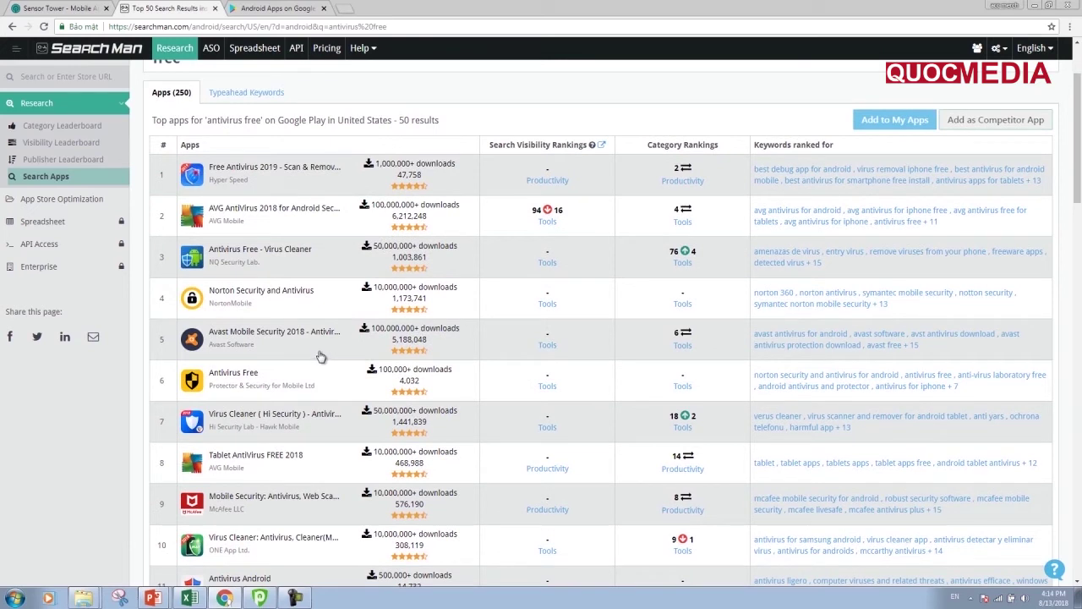
Open Free Antivirus 2019, view its Probable Competitors, then its Keywords rankings chart.
click(254, 170)
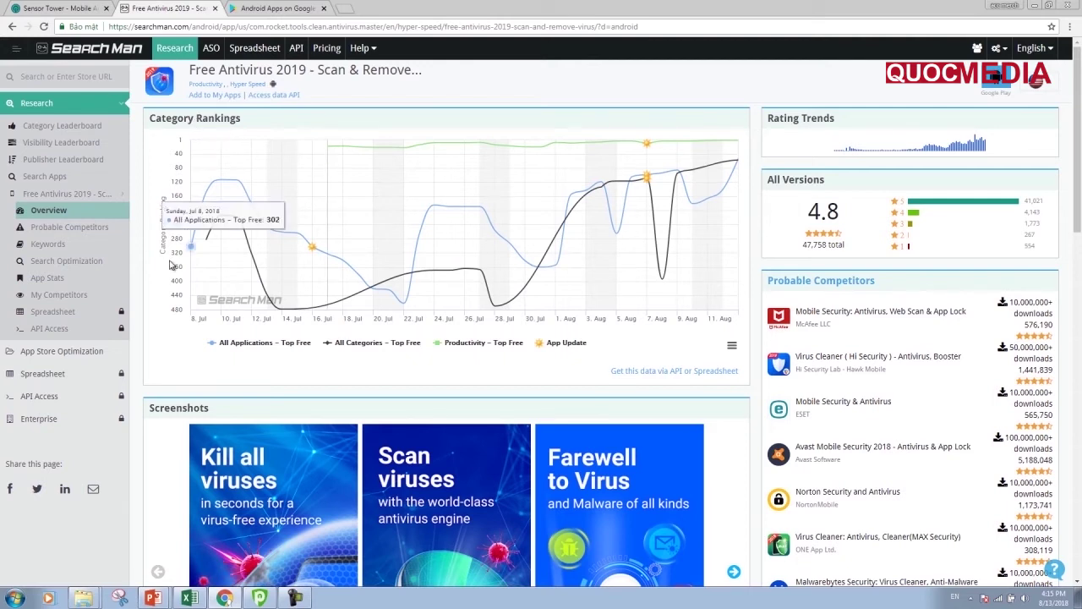
mouse_move(497, 269)
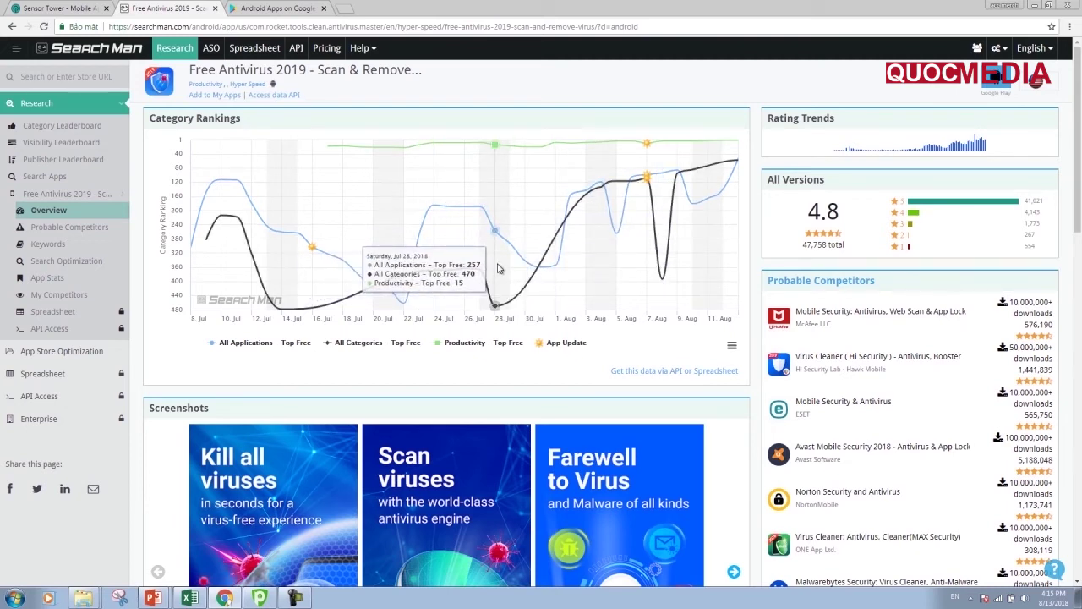
scroll(498, 268, down, 2)
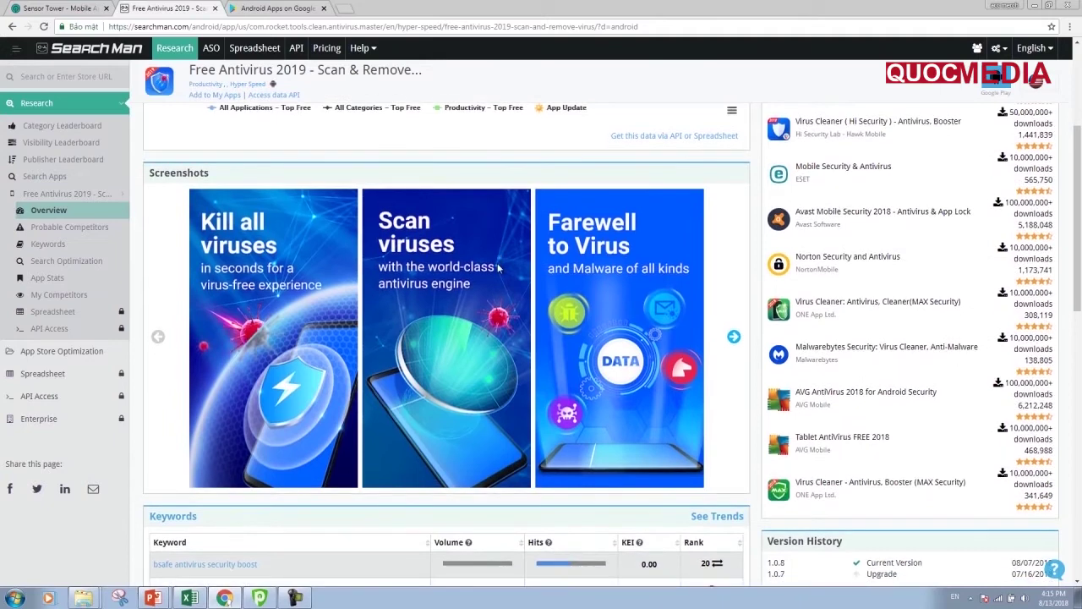
scroll(499, 269, down, 3)
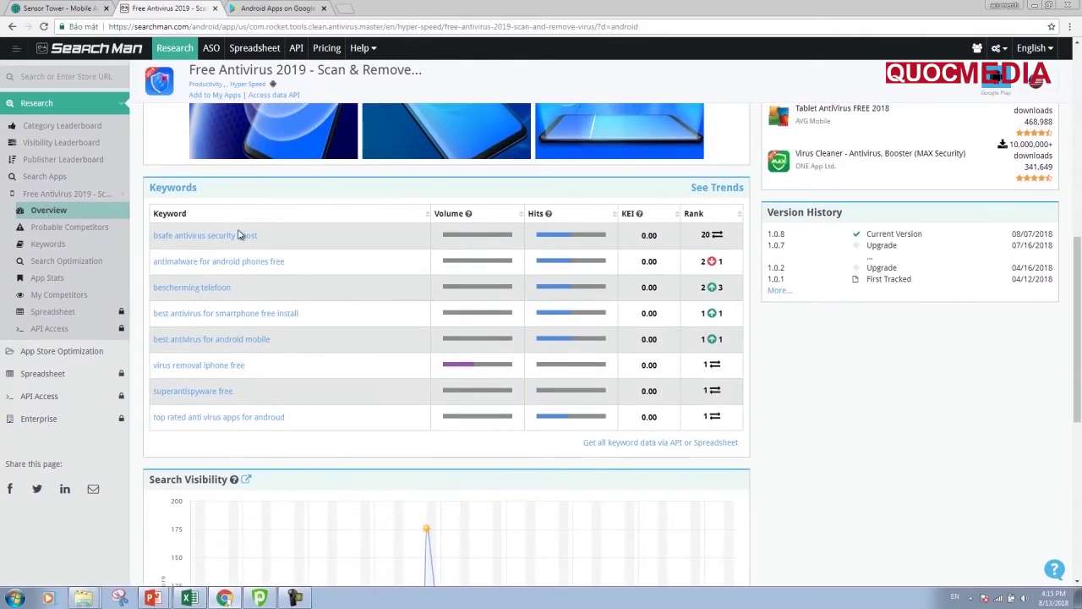
click(83, 225)
click(55, 245)
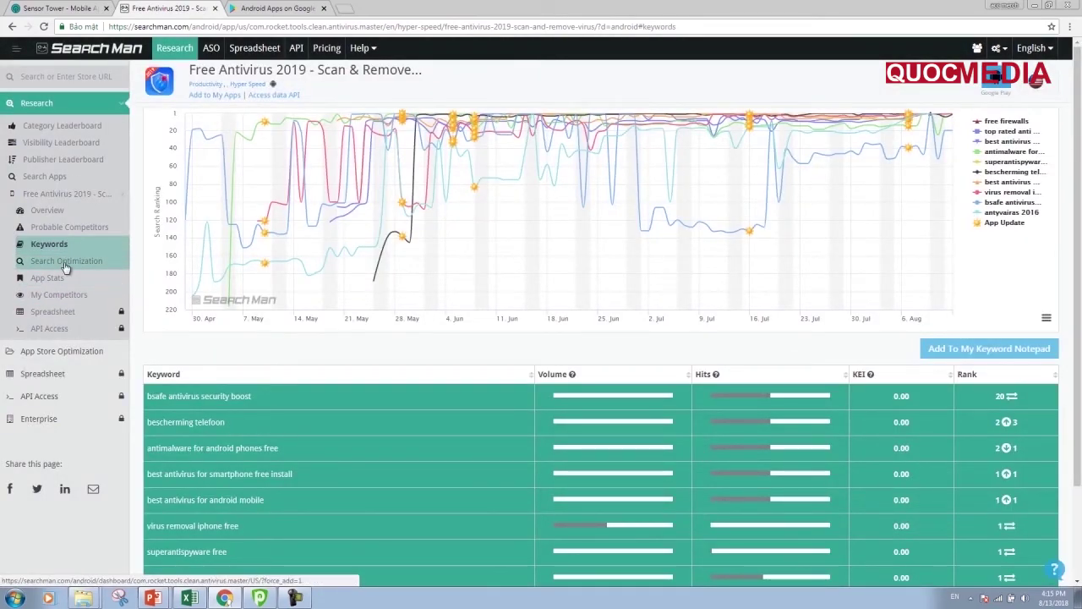
scroll(58, 304, down, 1)
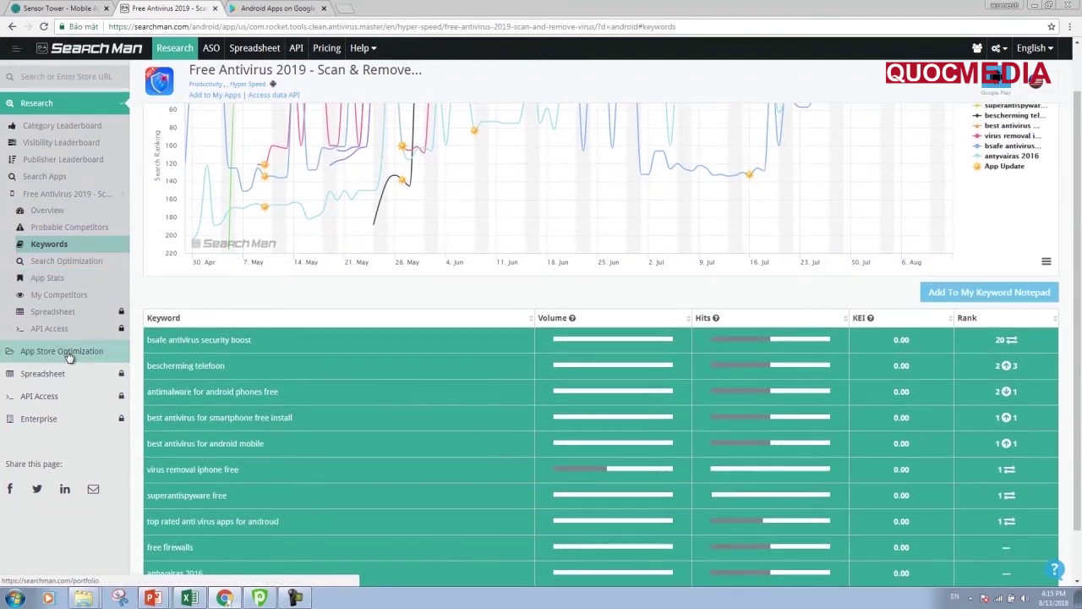
Track Free Antivirus 2019 for optimization and open its United States dashboard (47,758 ratings).
click(58, 356)
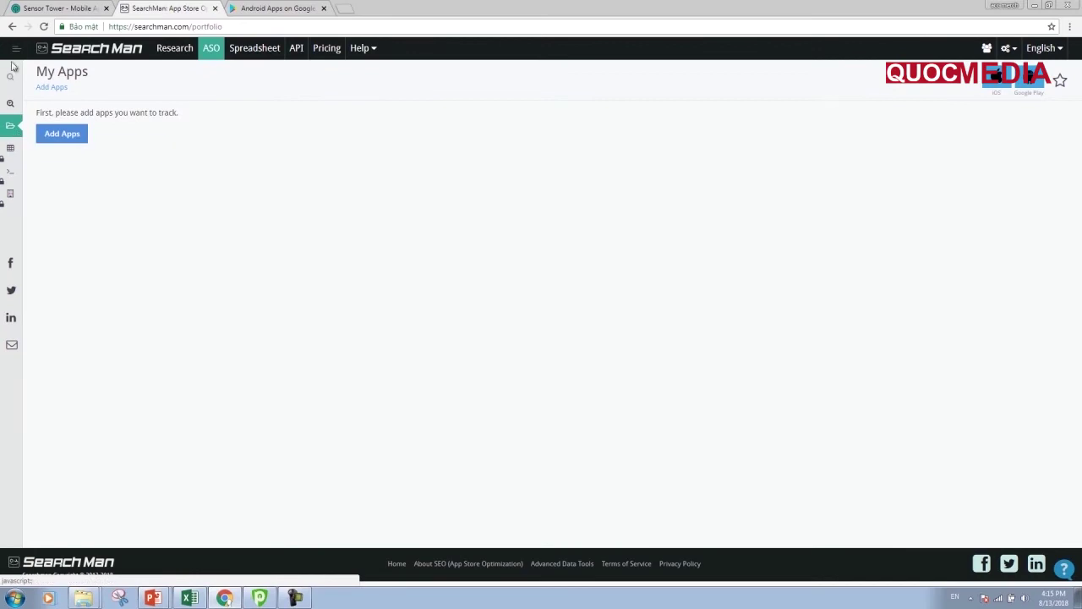
click(16, 48)
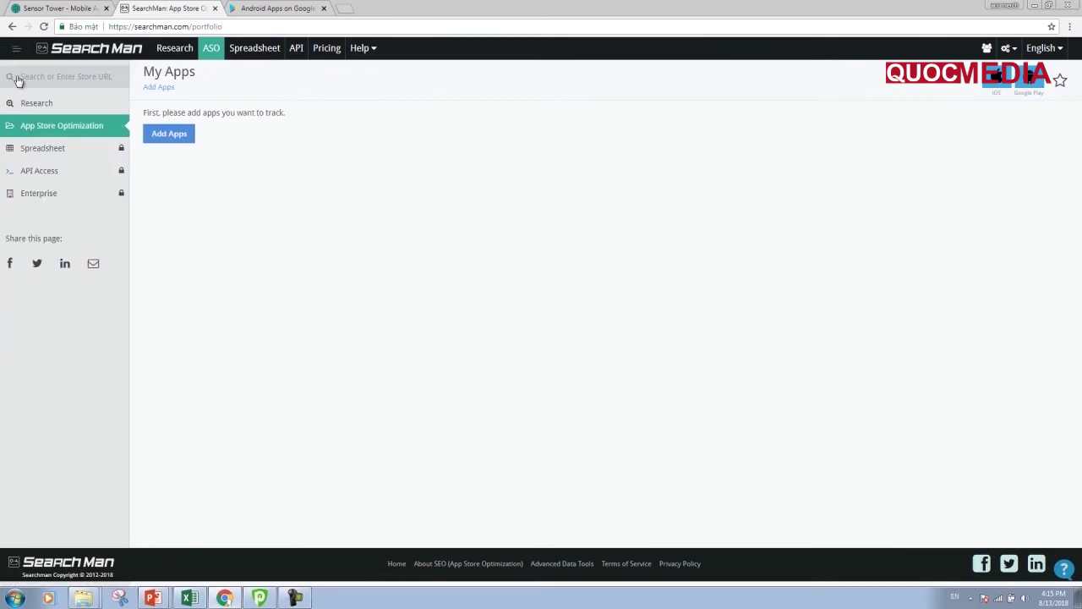
click(13, 26)
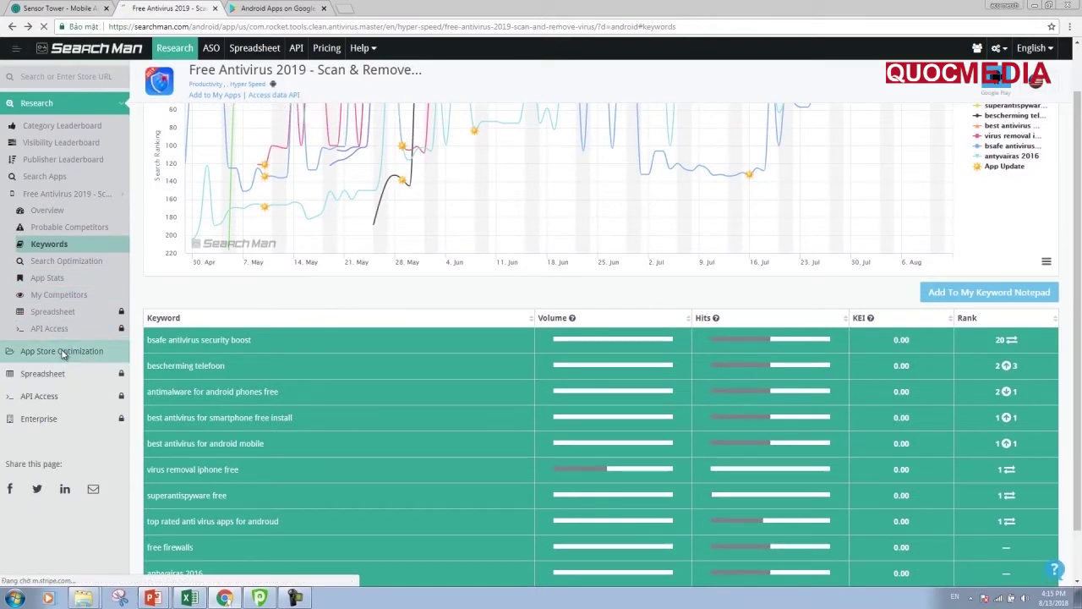
click(62, 351)
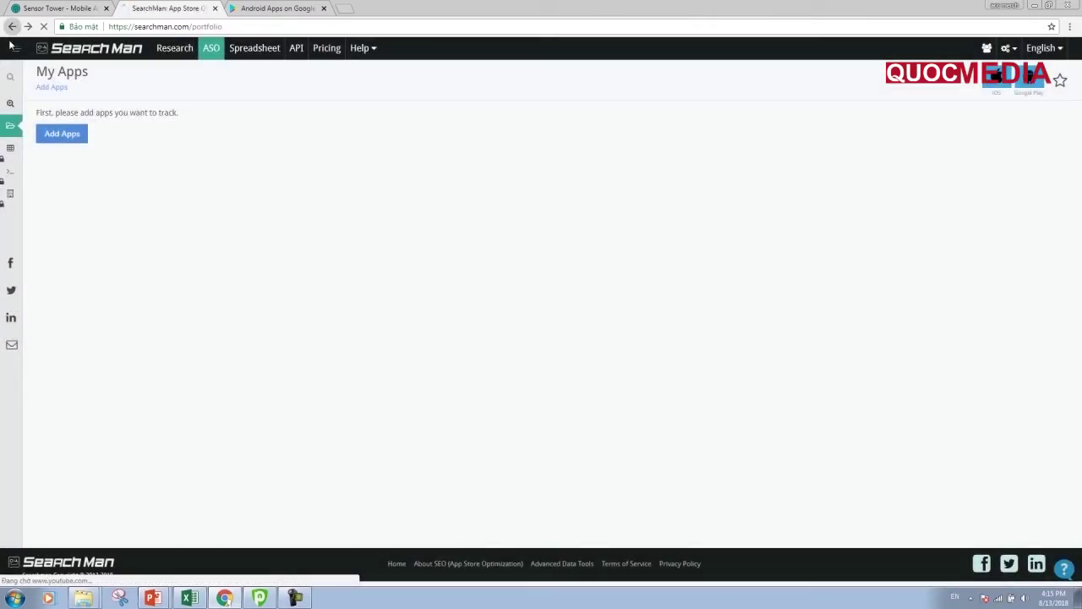
click(12, 26)
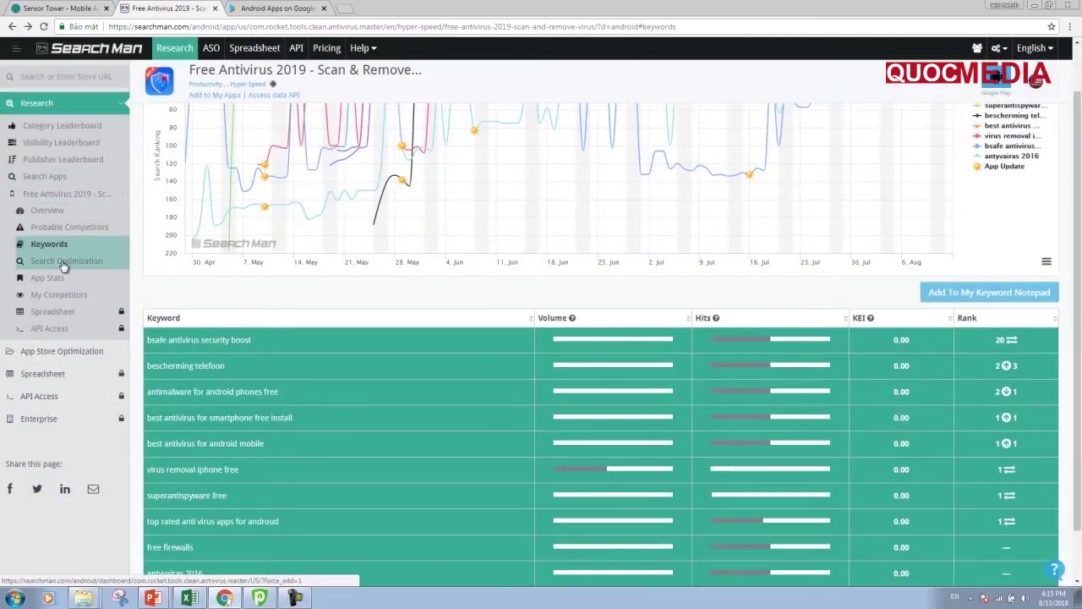
click(63, 263)
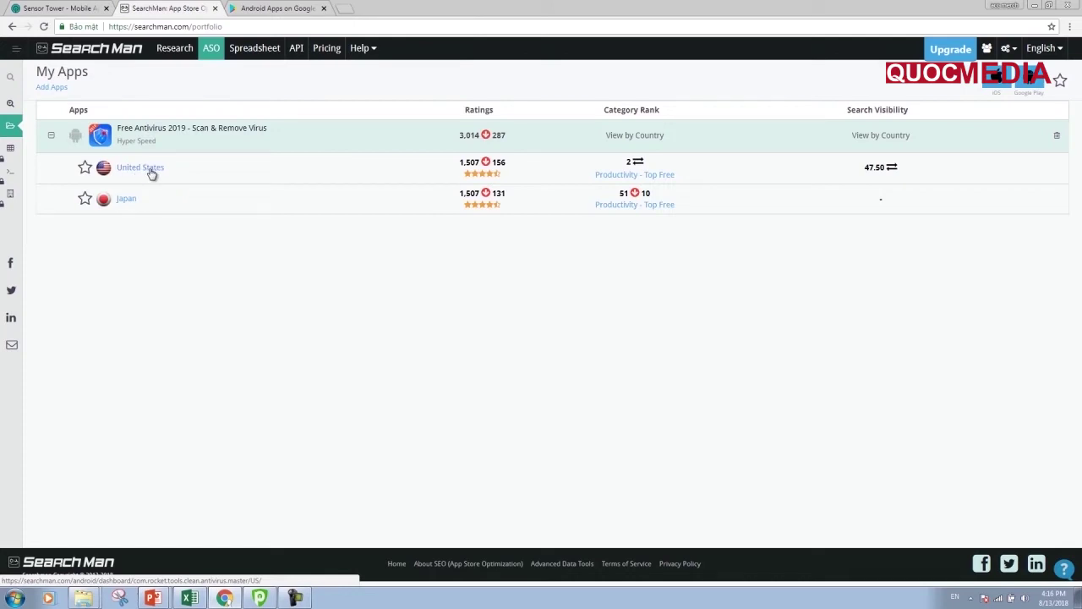
click(151, 174)
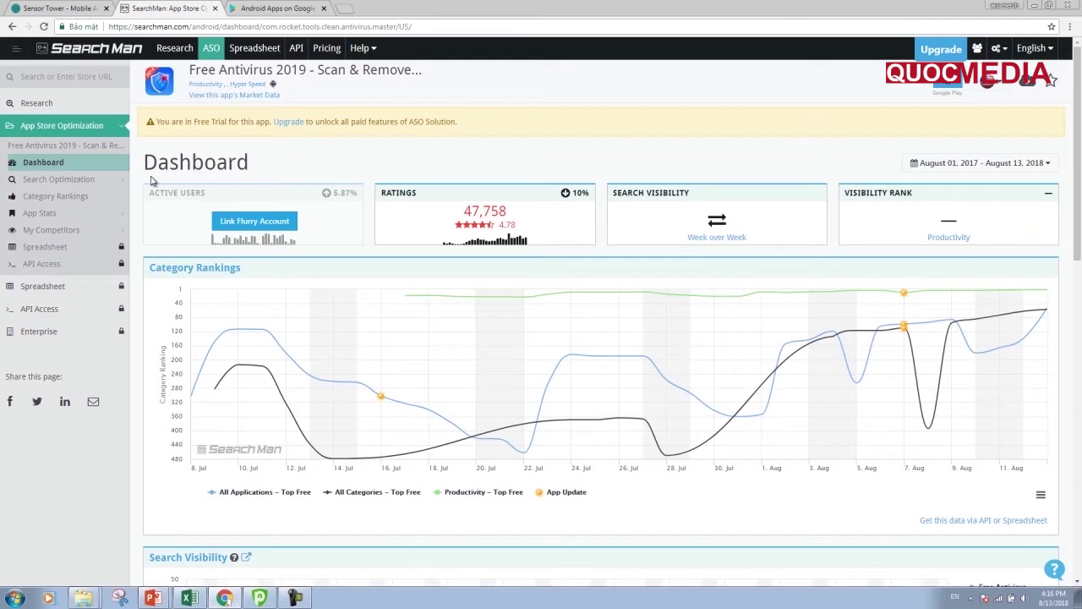
Scroll through Free Antivirus 2019's Search Rankings table, then return to the 'Reseach keywork' Excel sheet.
click(34, 135)
scroll(214, 247, down, 2)
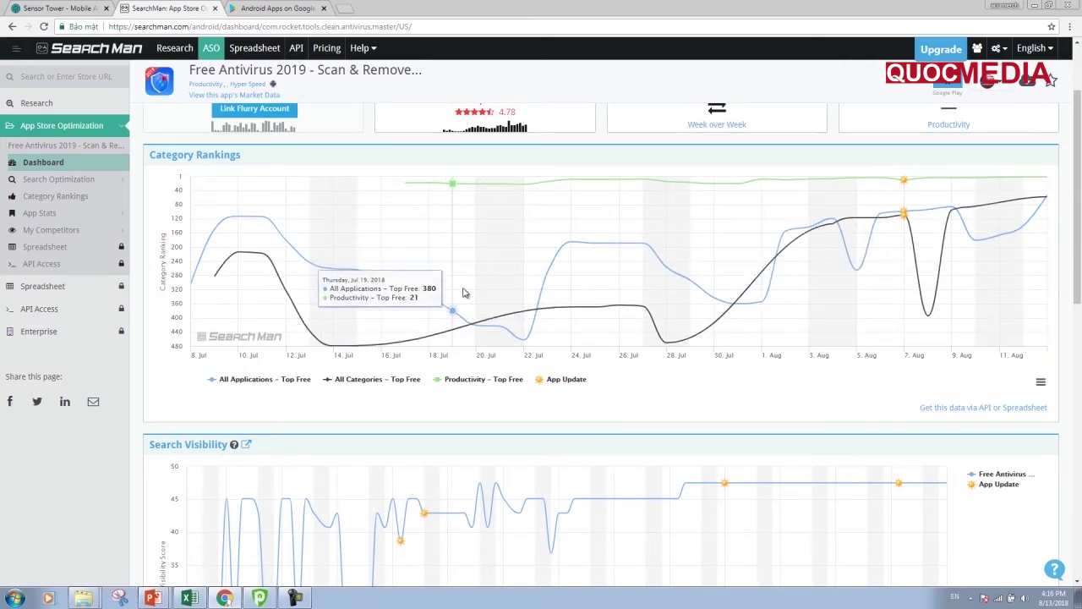
scroll(463, 292, down, 1)
scroll(463, 293, down, 3)
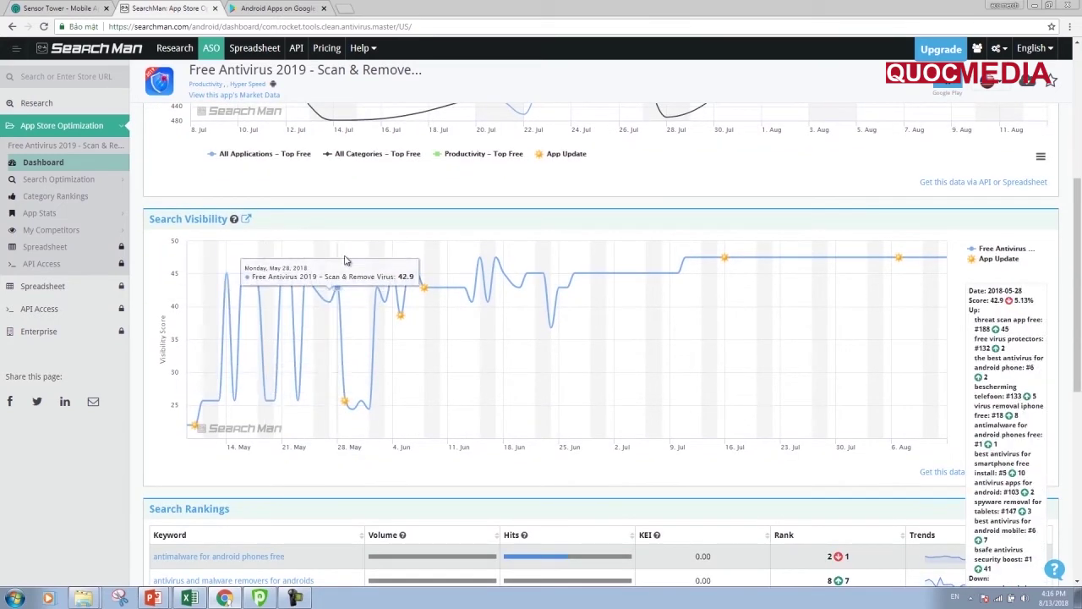
scroll(351, 258, down, 1)
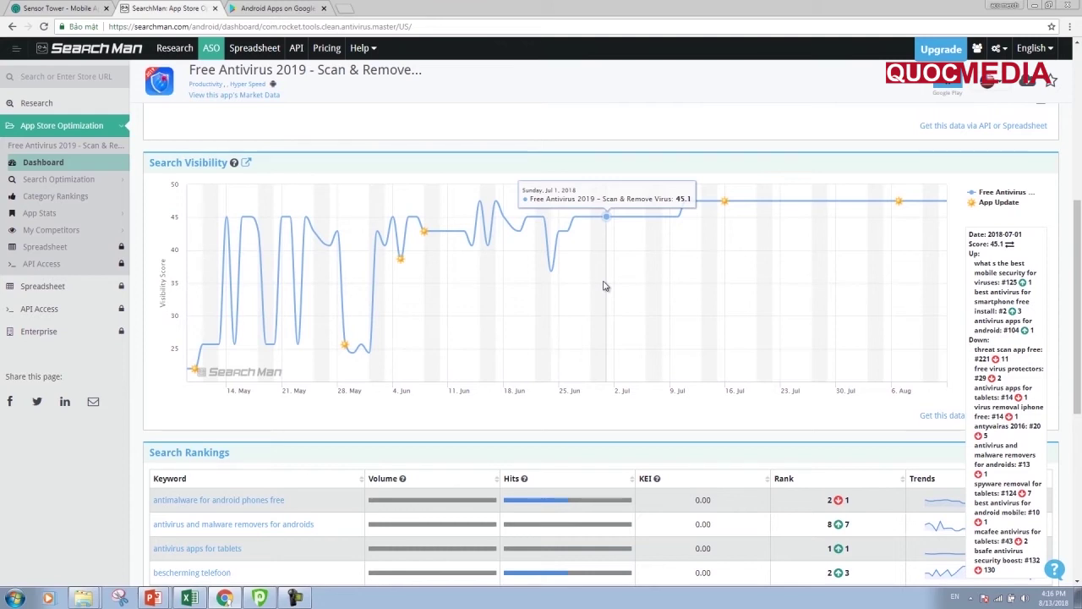
scroll(602, 301, down, 2)
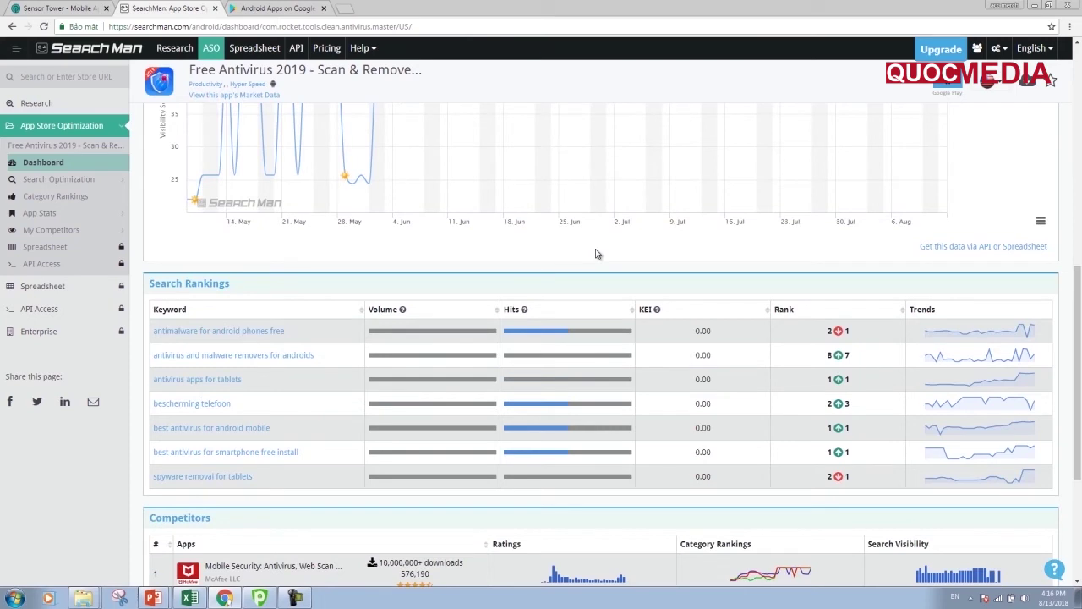
scroll(240, 288, down, 1)
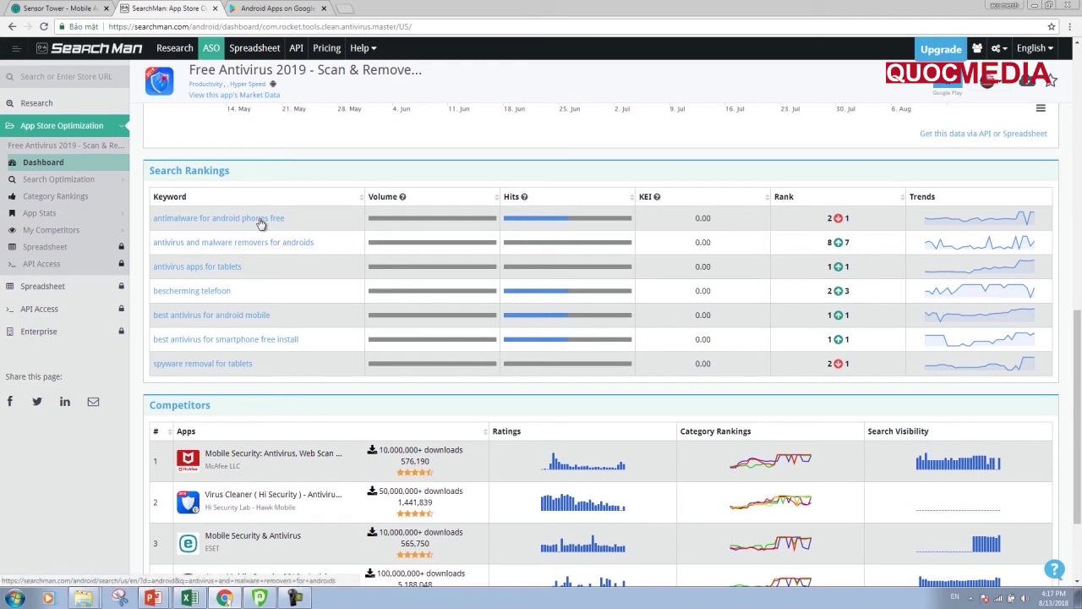
click(189, 598)
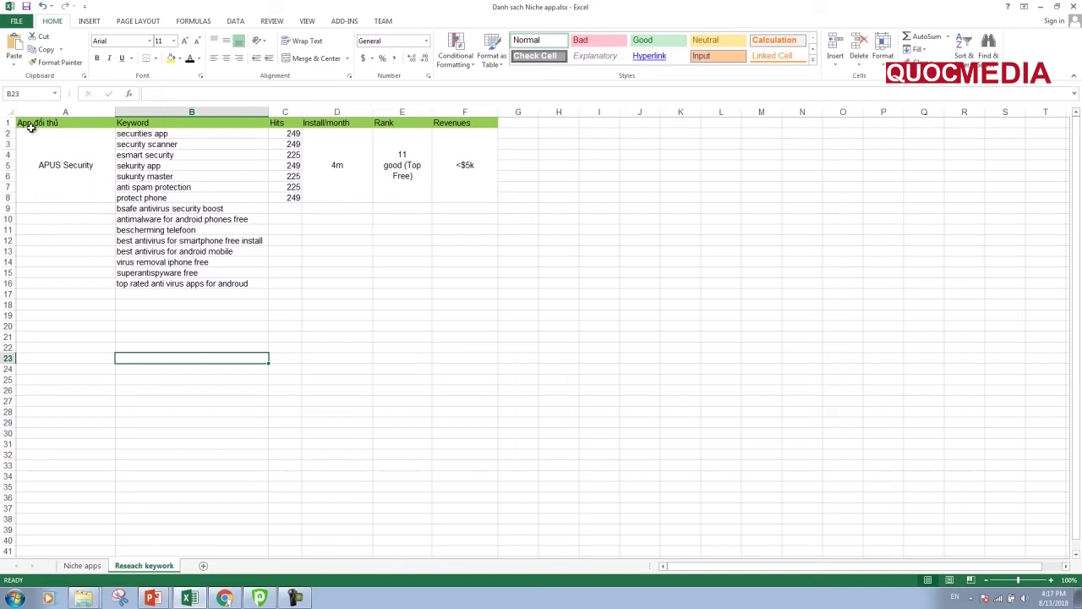
Check the 'App đối thủ' (A1) and 'Keyword' (B1) headers, then go back to SearchMan.
click(31, 123)
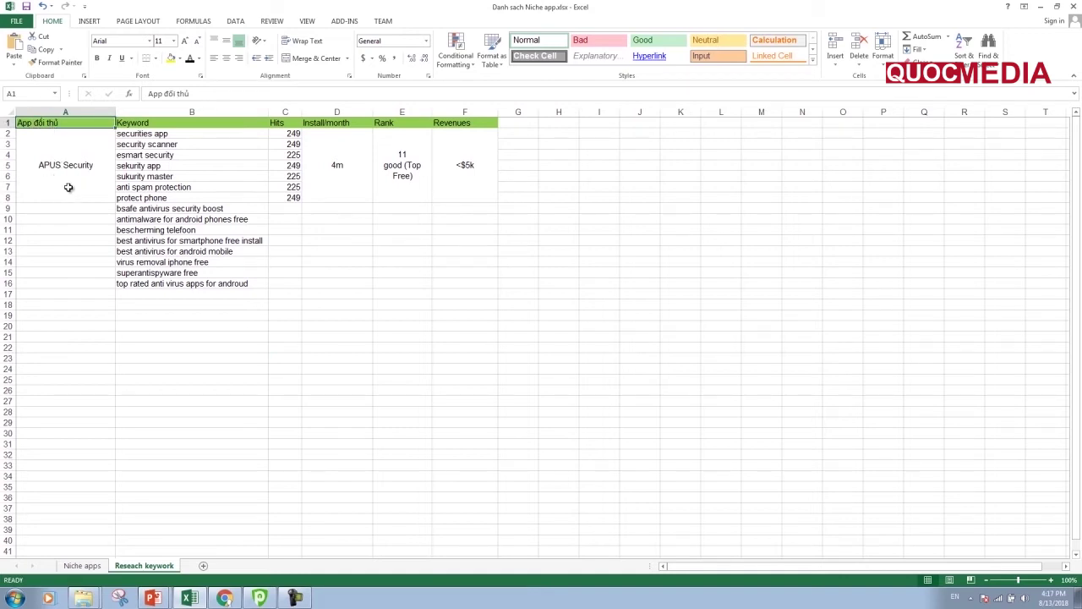
click(170, 124)
click(224, 598)
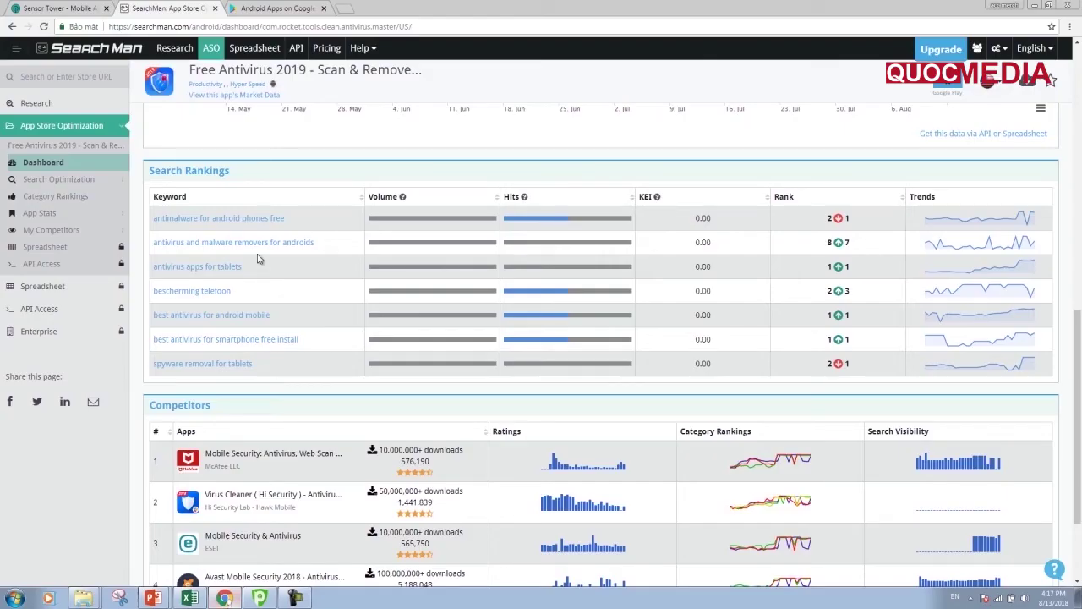
click(188, 598)
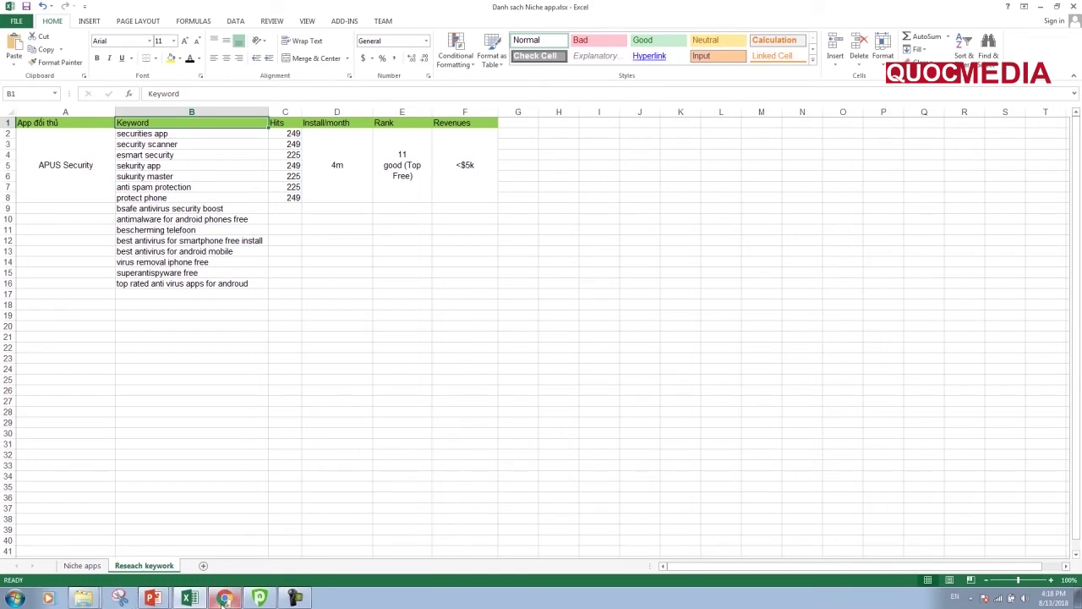
click(224, 599)
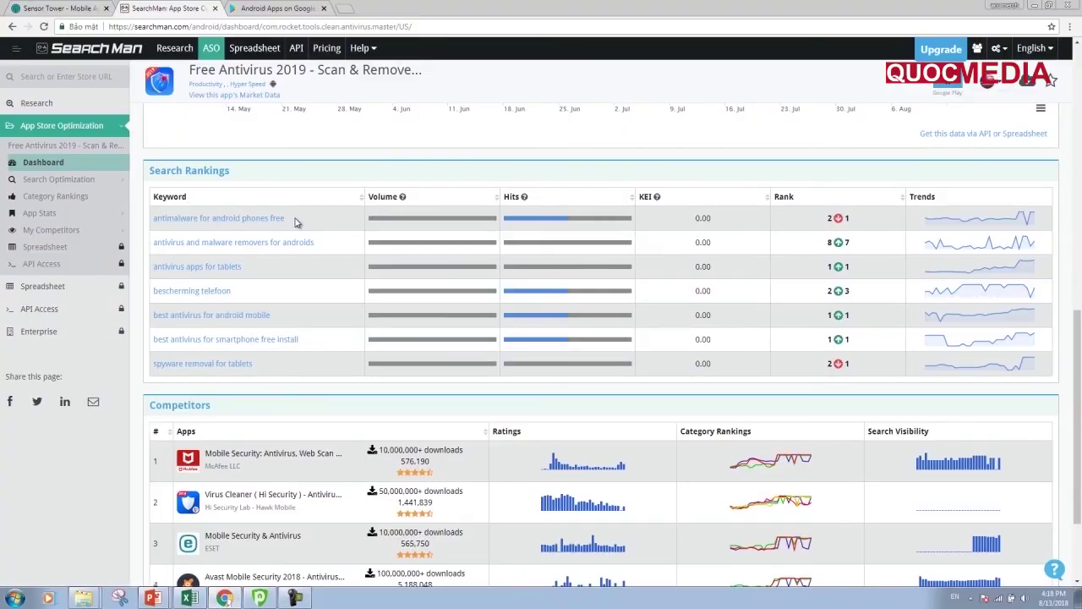
Merge & Center cells A9:A16 beside the new keywords starting in B9.
drag(288, 218, 155, 219)
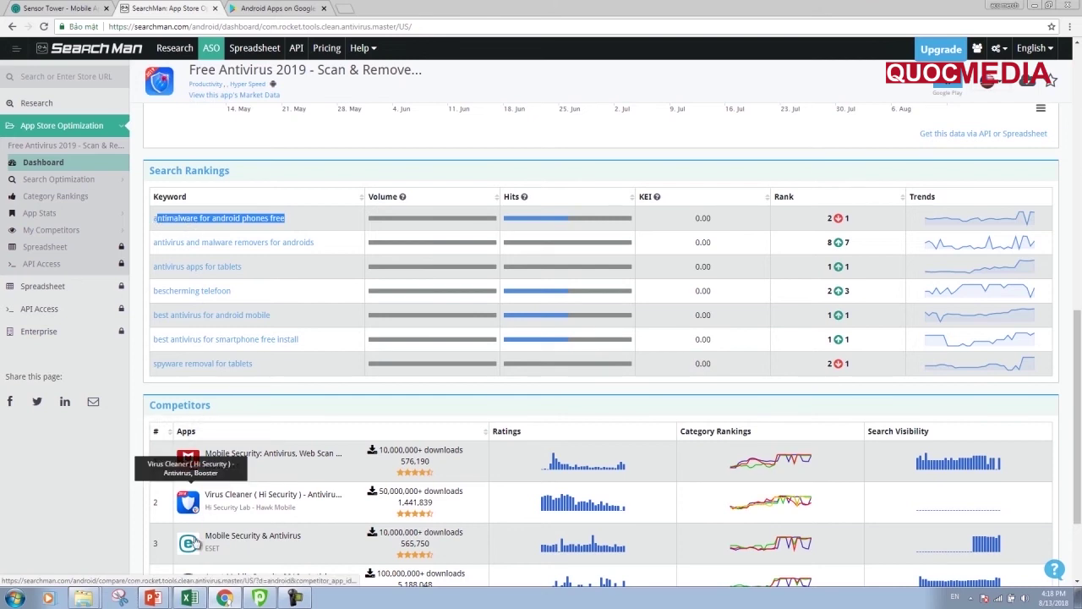
click(189, 598)
click(219, 209)
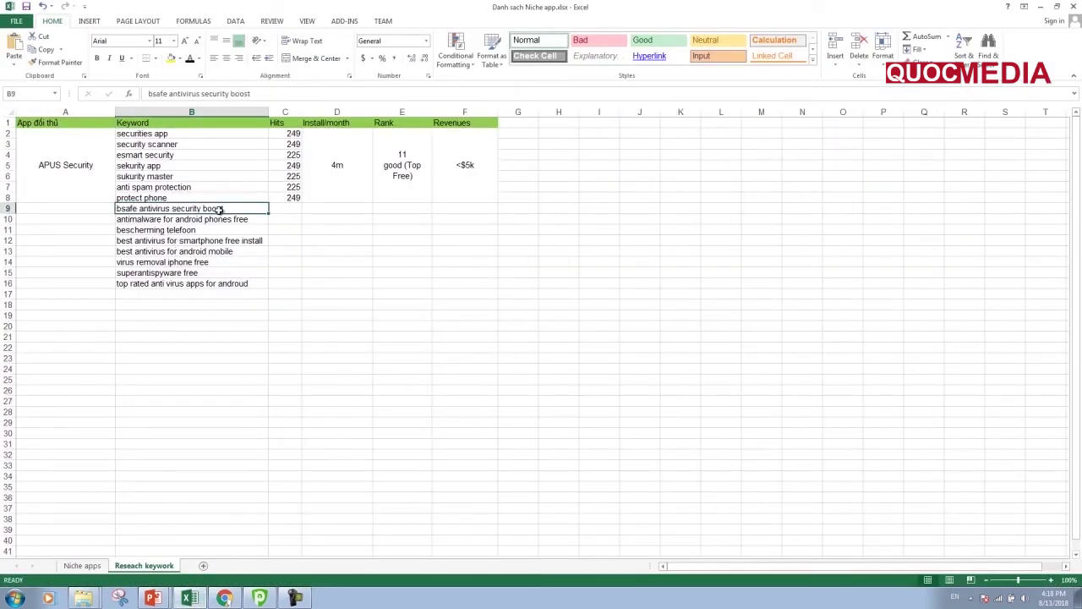
click(224, 598)
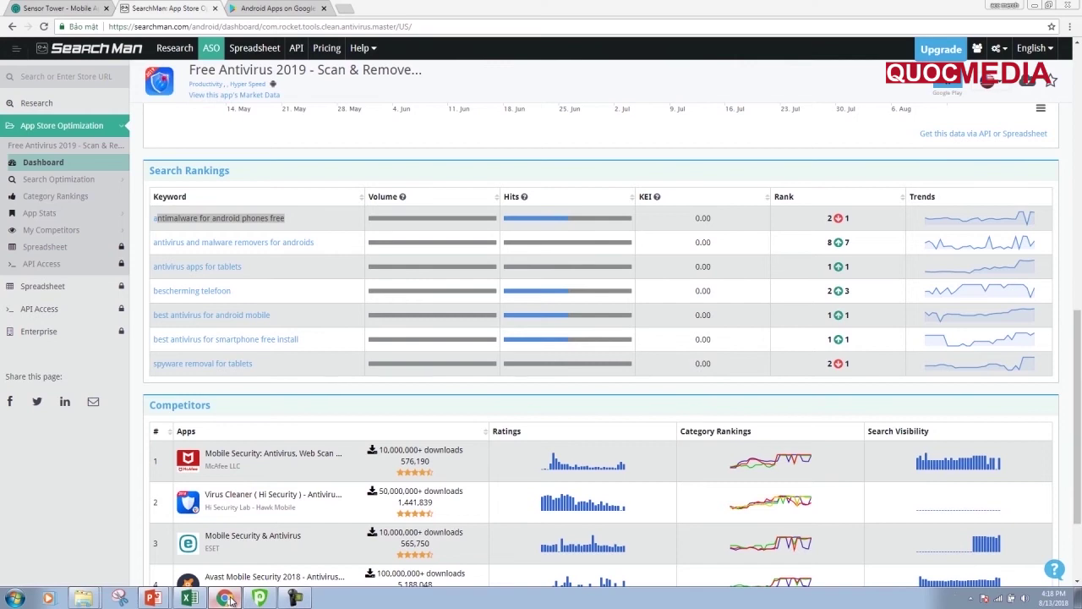
click(227, 599)
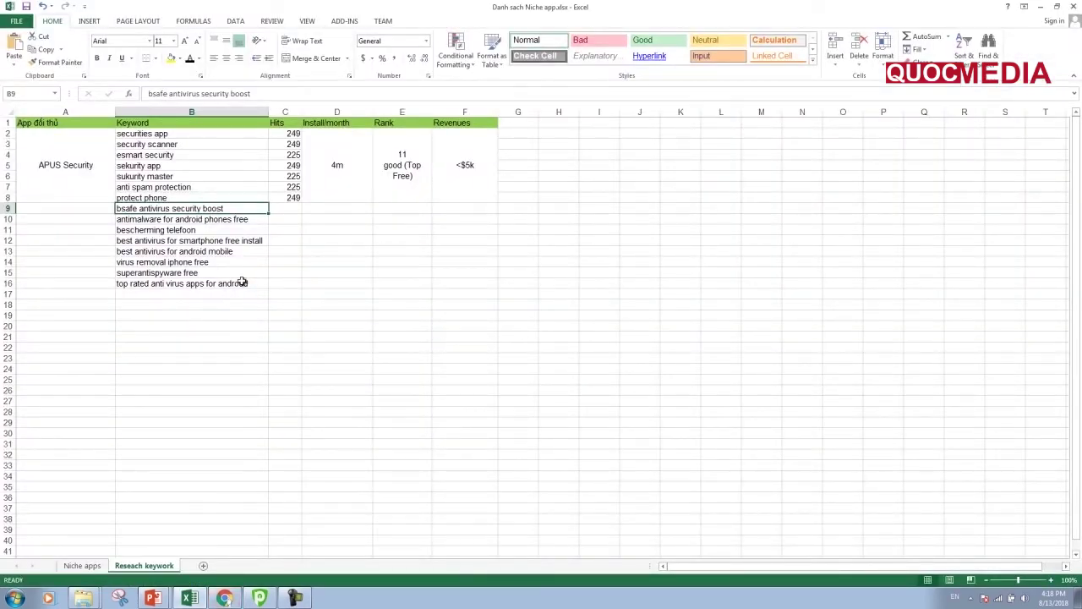
drag(54, 210, 90, 282)
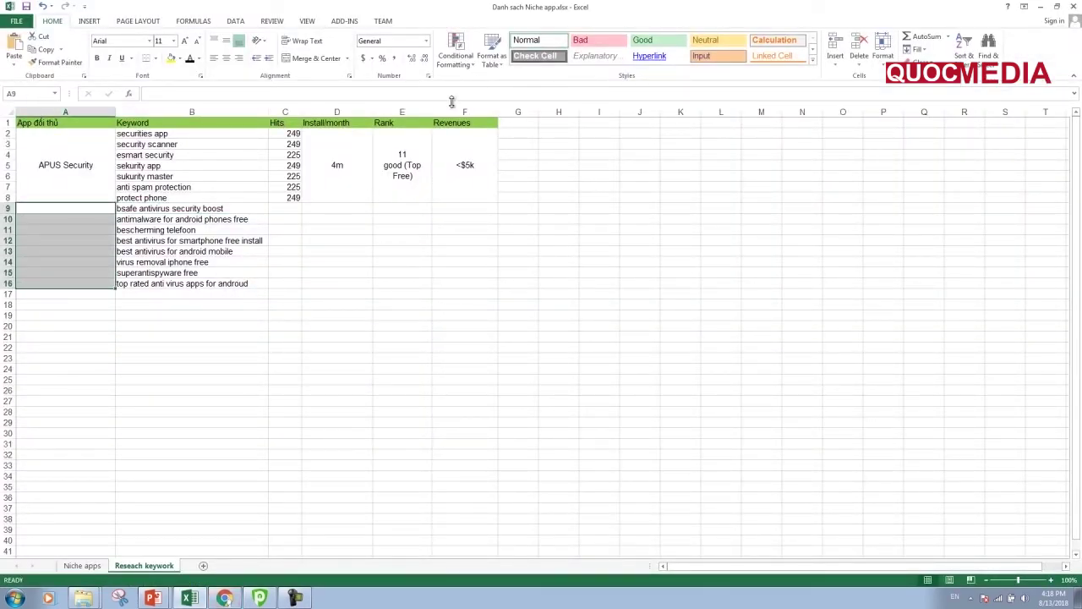
click(326, 59)
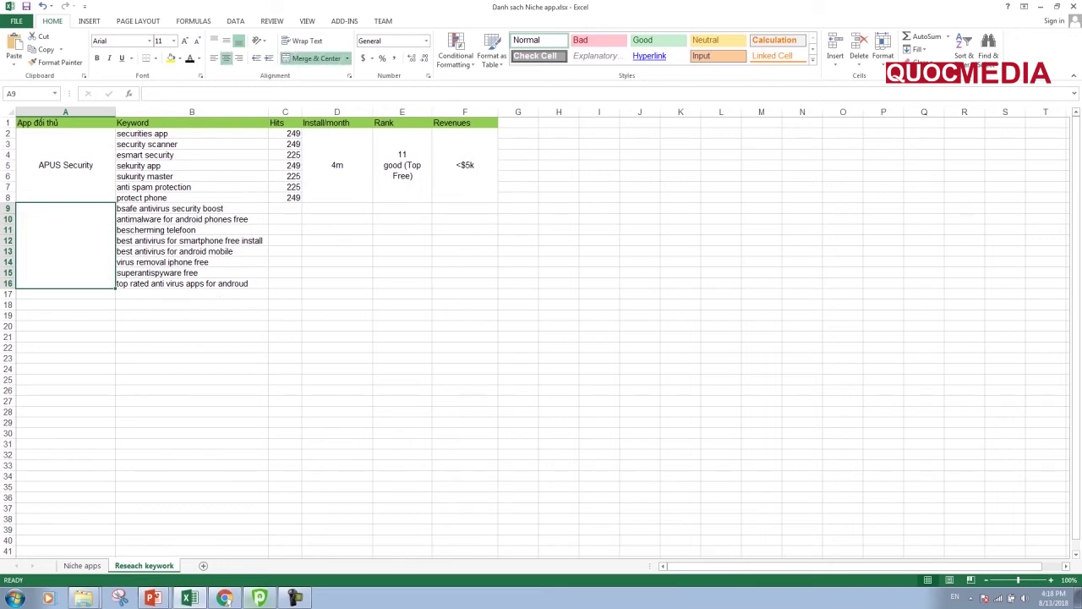
click(224, 598)
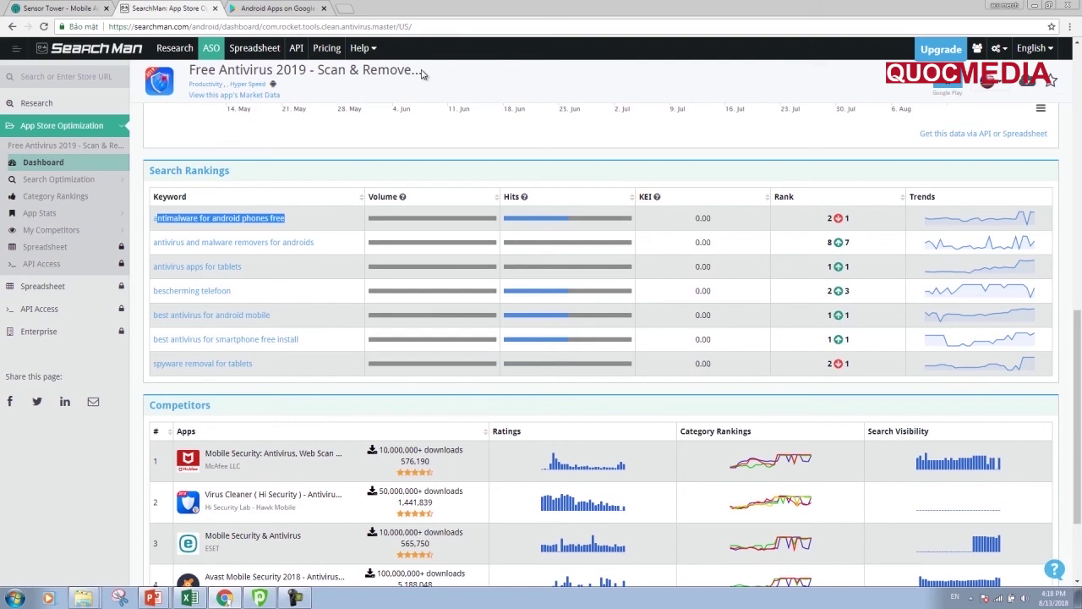
Scroll the Free Antivirus 2019 dashboard and clear a first attempt at selecting its title.
drag(200, 70, 398, 70)
scroll(287, 377, down, 3)
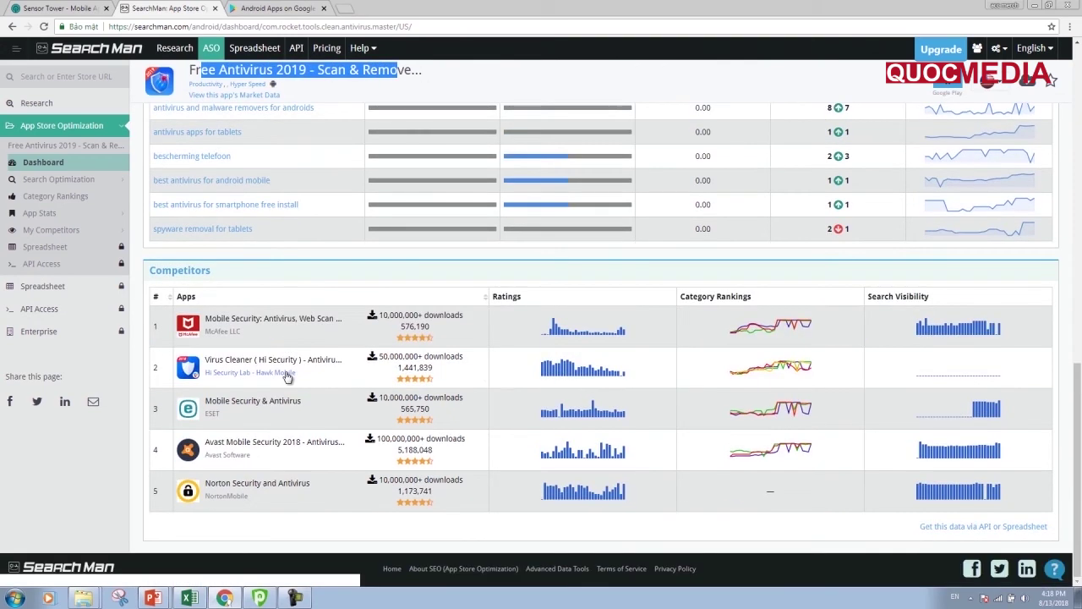
scroll(287, 377, up, 3)
scroll(285, 375, up, 2)
scroll(285, 375, up, 4)
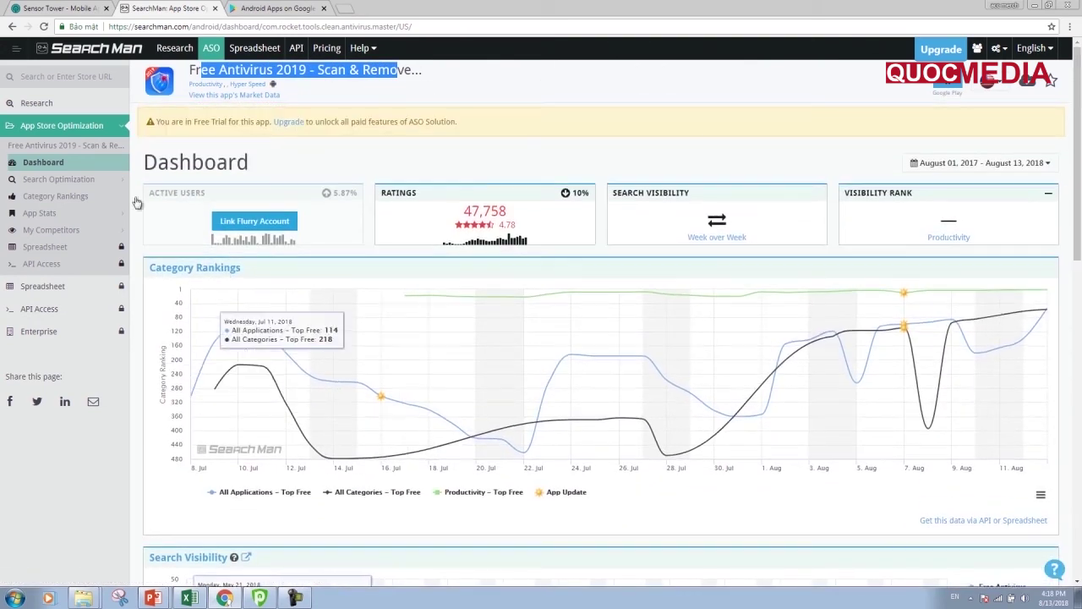
click(80, 145)
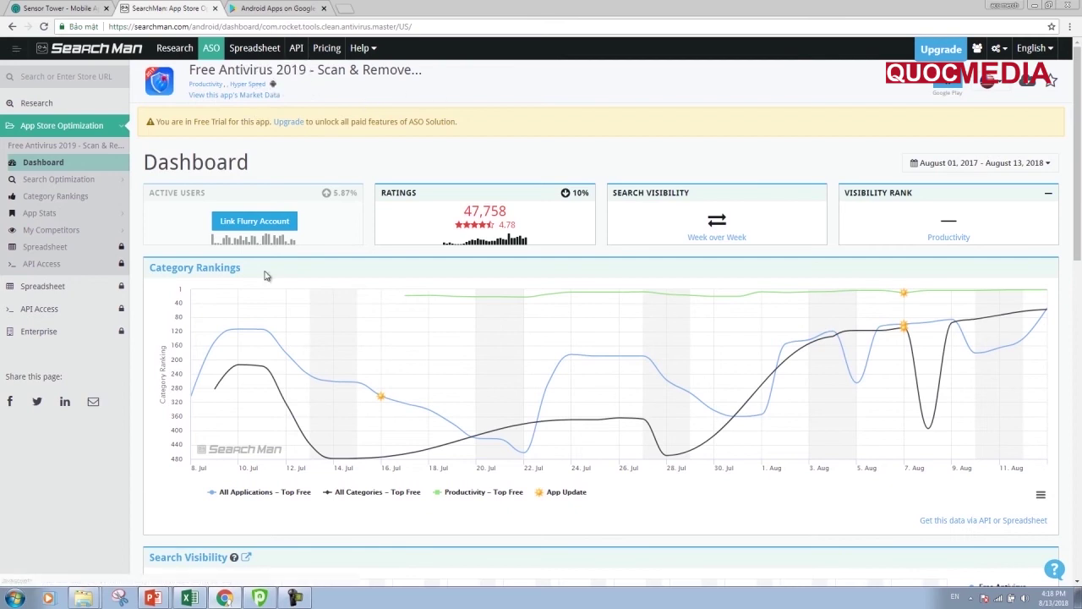
scroll(265, 275, down, 2)
scroll(264, 275, down, 4)
scroll(264, 275, down, 3)
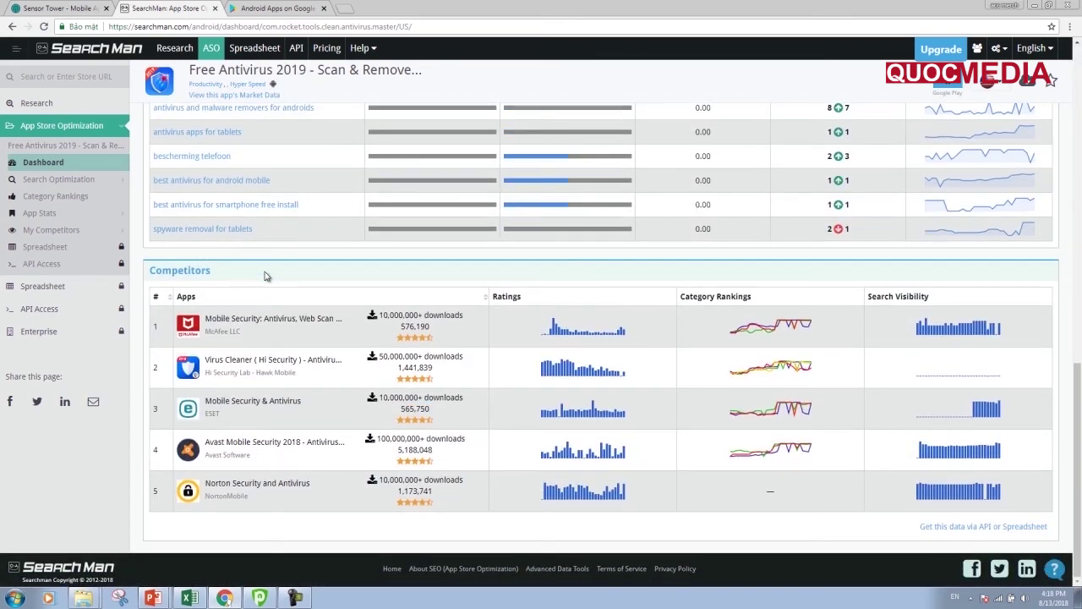
scroll(265, 275, up, 2)
scroll(265, 275, up, 1)
scroll(265, 274, up, 4)
scroll(265, 274, up, 3)
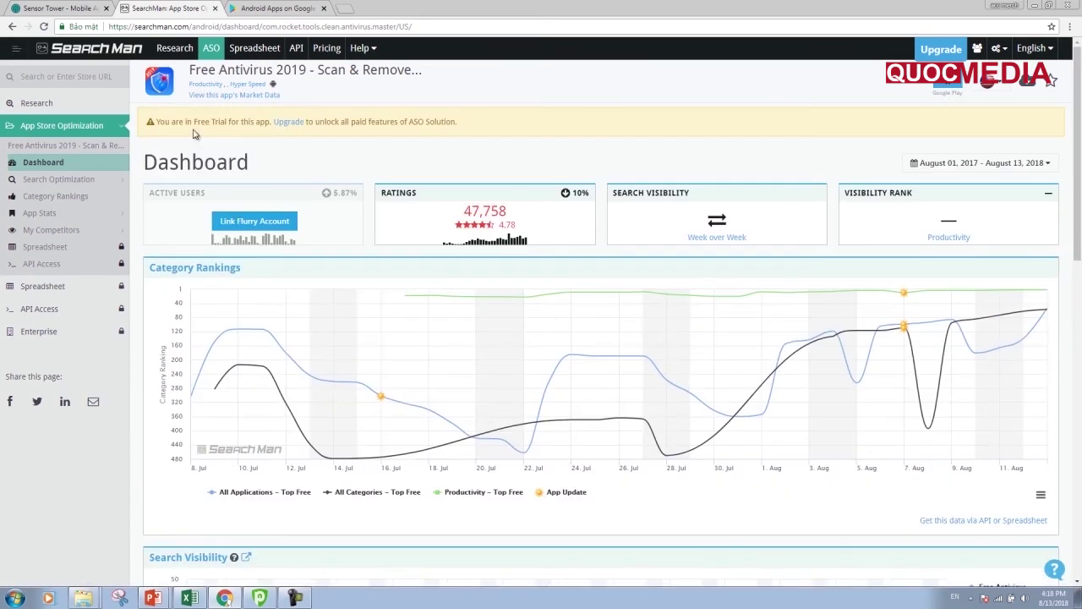
Copy the title 'Free Antivirus 2019 - Scan & Remove' and return to Excel.
drag(189, 75, 413, 71)
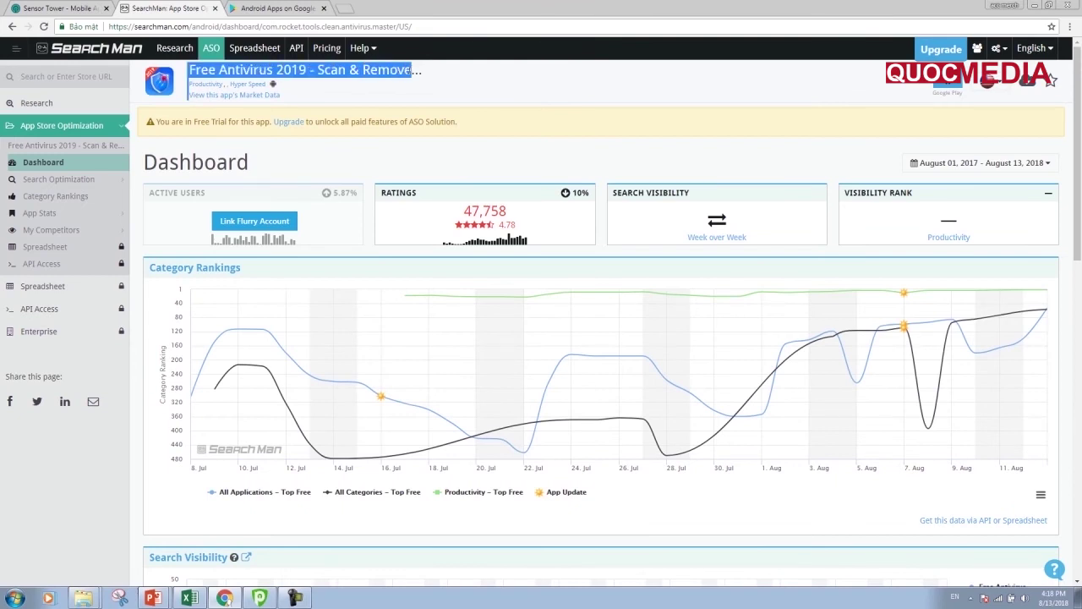
right_click(380, 71)
click(400, 79)
click(188, 598)
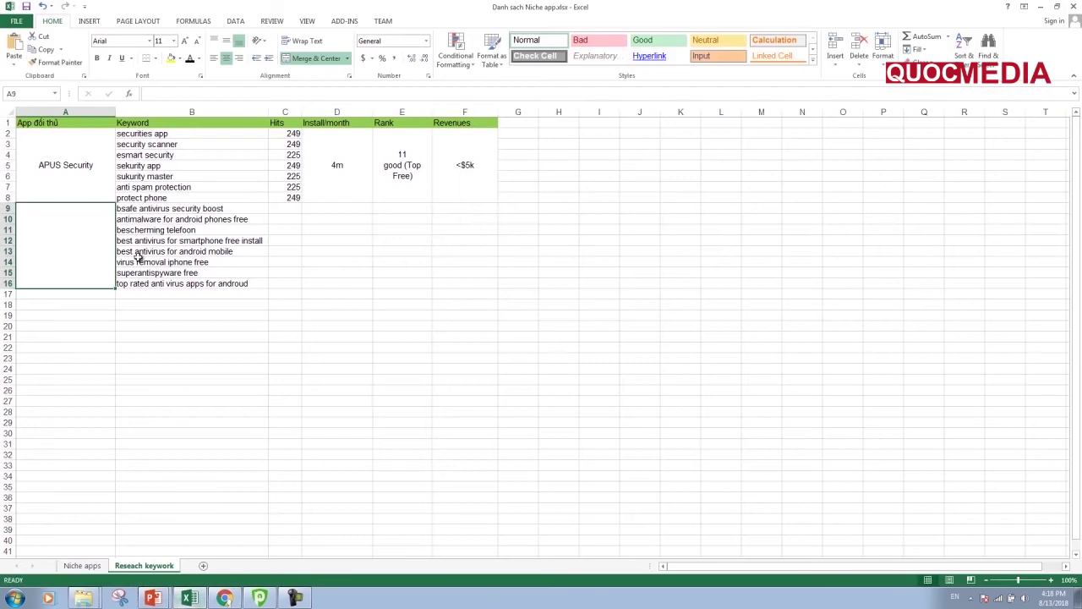
Paste 'Free Antivirus 2019 - Scan & Remove' into merged A9 with Wrap Text and Middle Align.
right_click(80, 230)
click(44, 240)
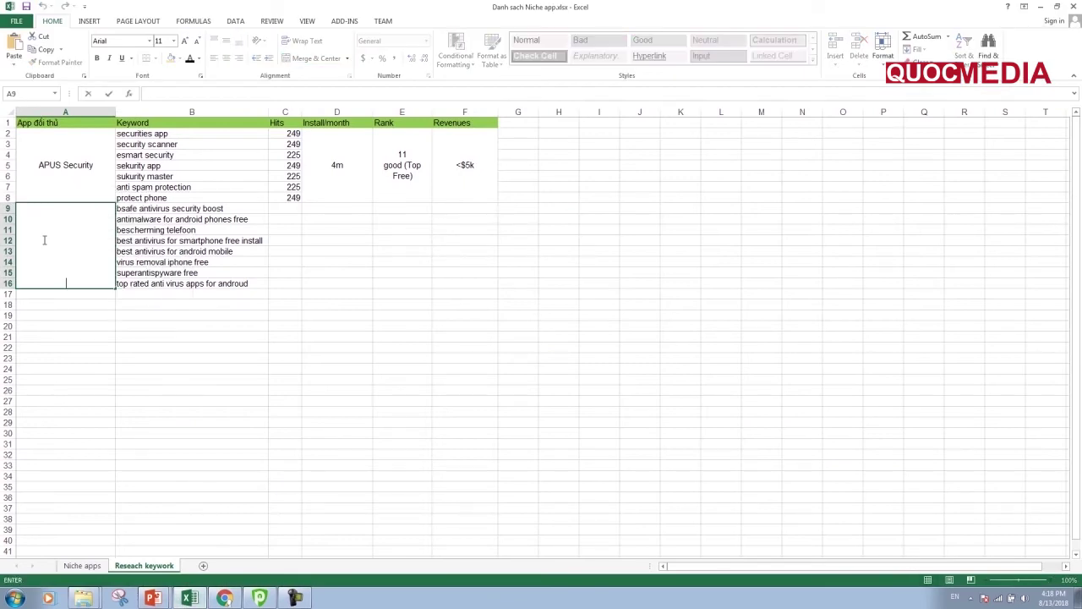
key(ctrl+v)
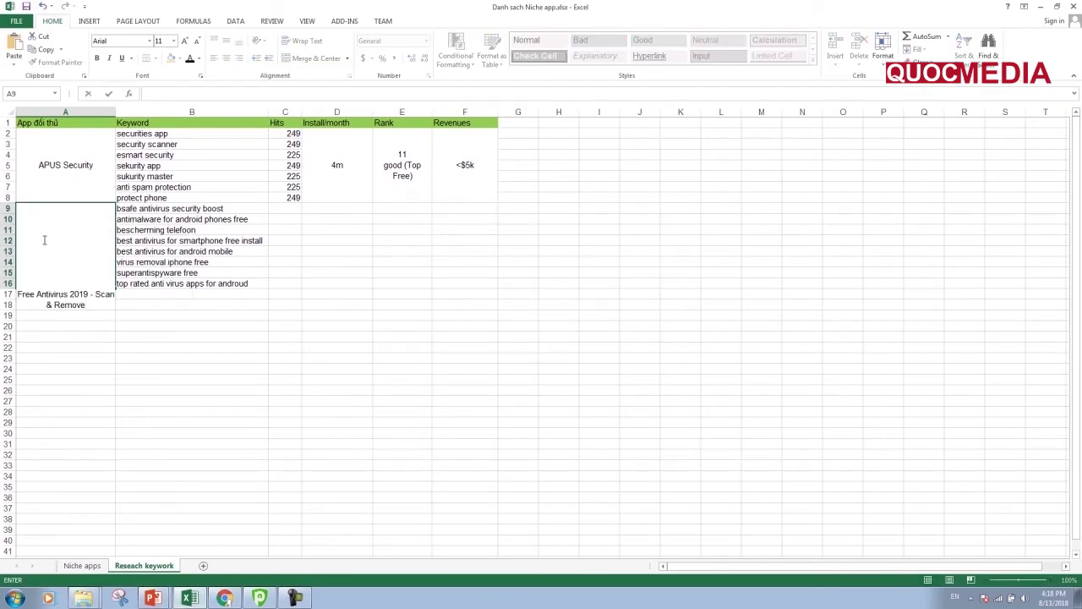
click(96, 336)
click(75, 267)
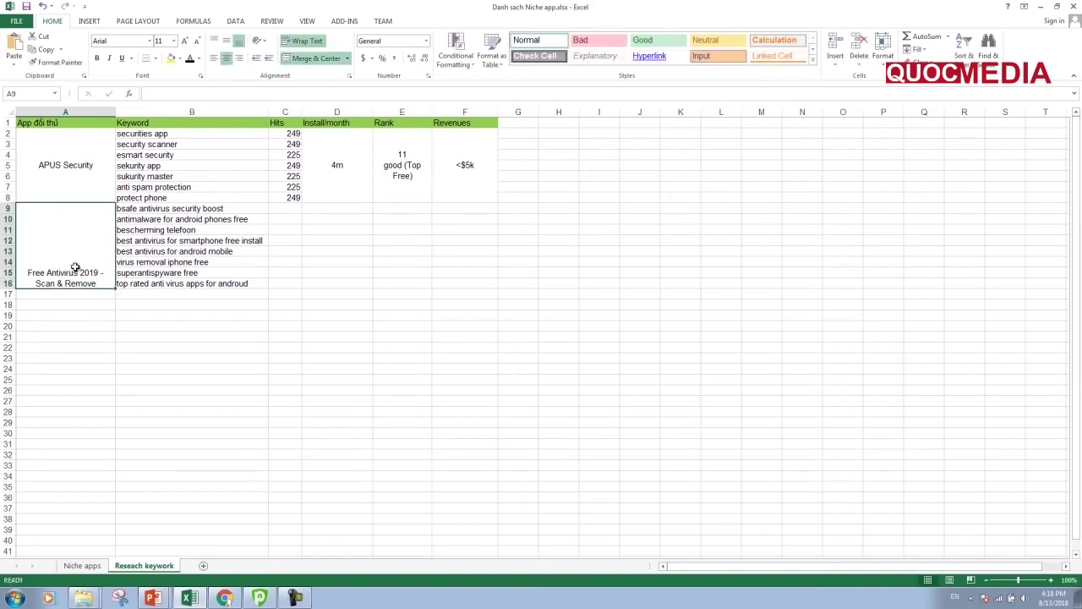
click(226, 41)
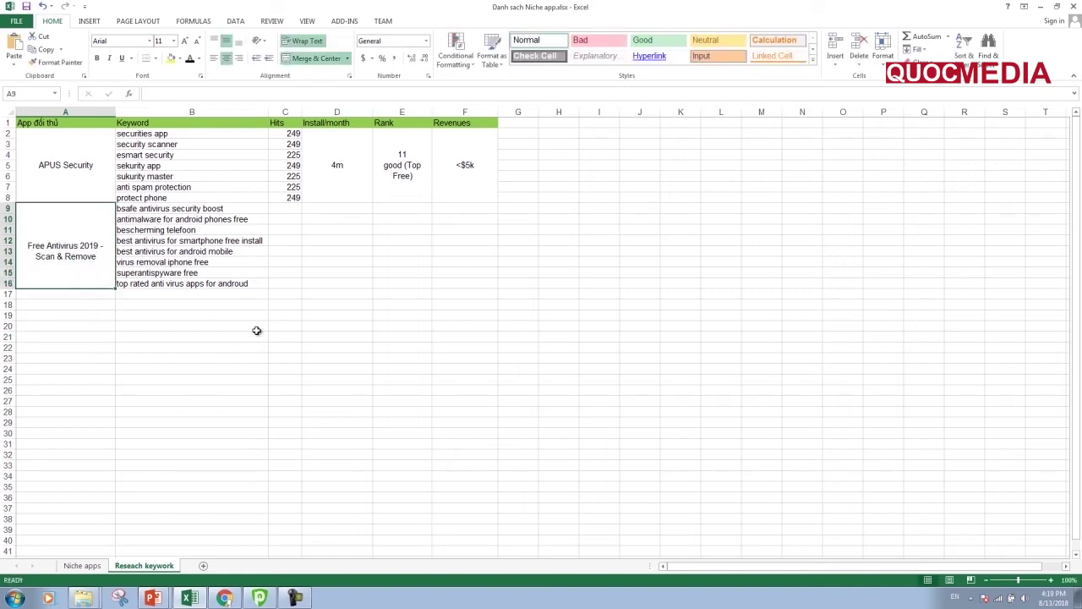
click(262, 342)
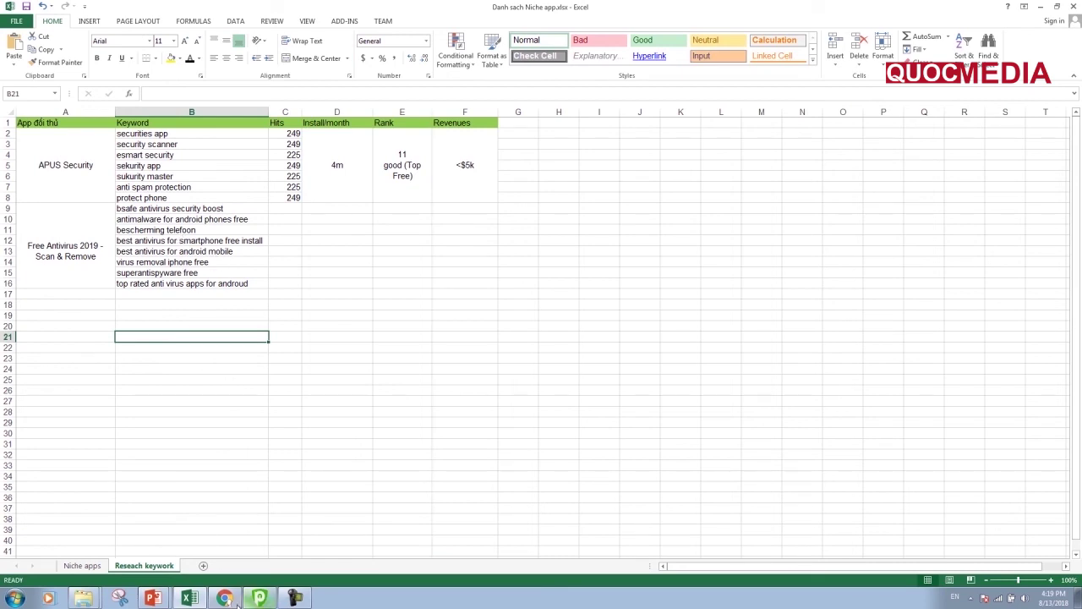
Switch to the SearchMan window and scroll the Free Antivirus 2019 dashboard down to the McAfee, Hi Security, ESET, Avast and Norton competitors.
click(225, 599)
click(229, 572)
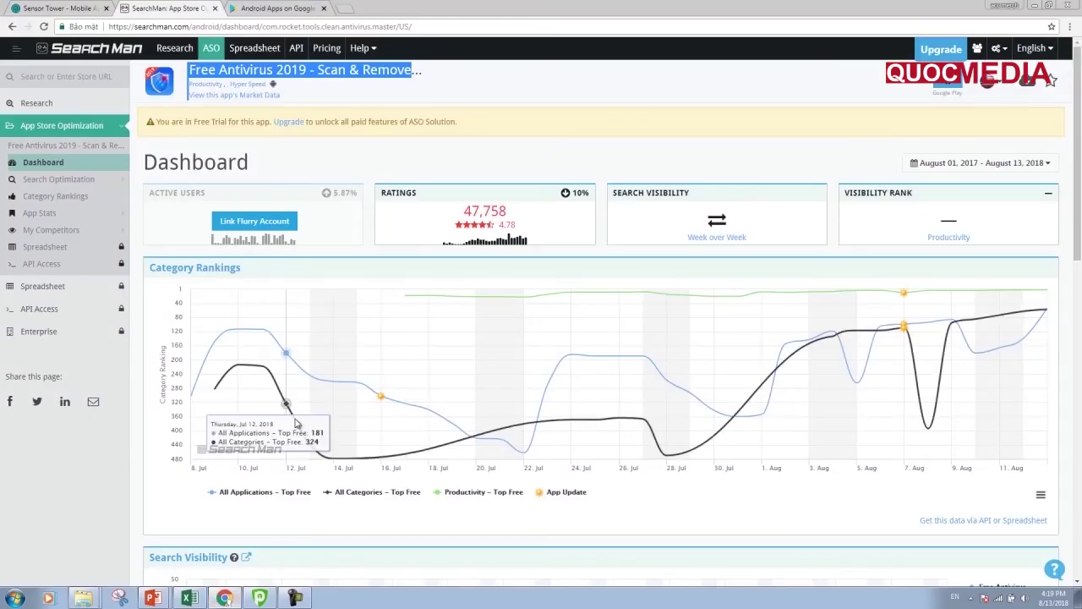
scroll(353, 399, down, 1)
scroll(354, 398, down, 1)
scroll(354, 399, down, 3)
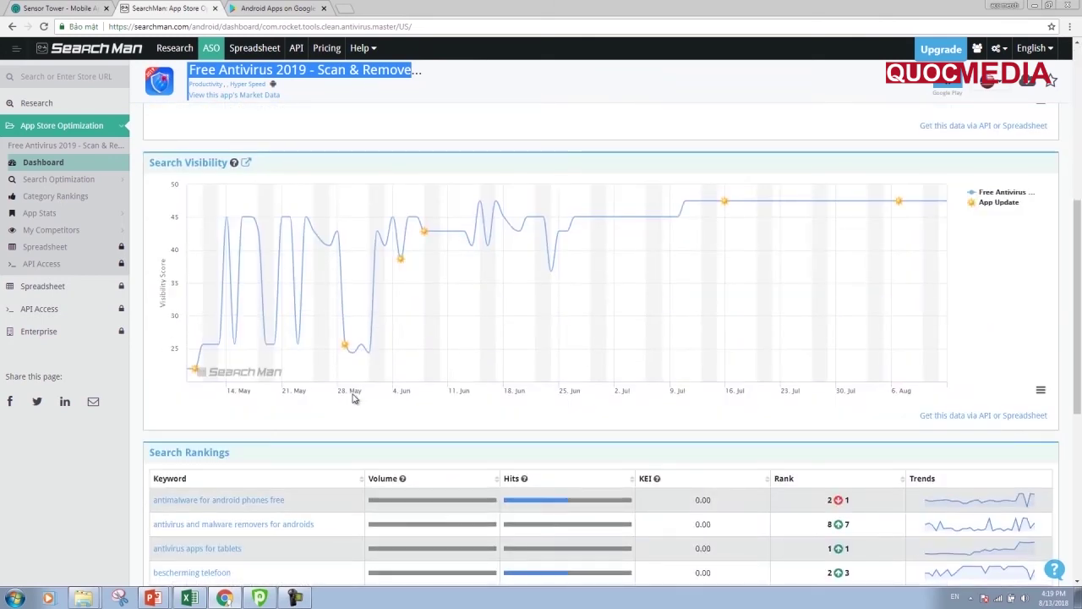
scroll(353, 398, down, 1)
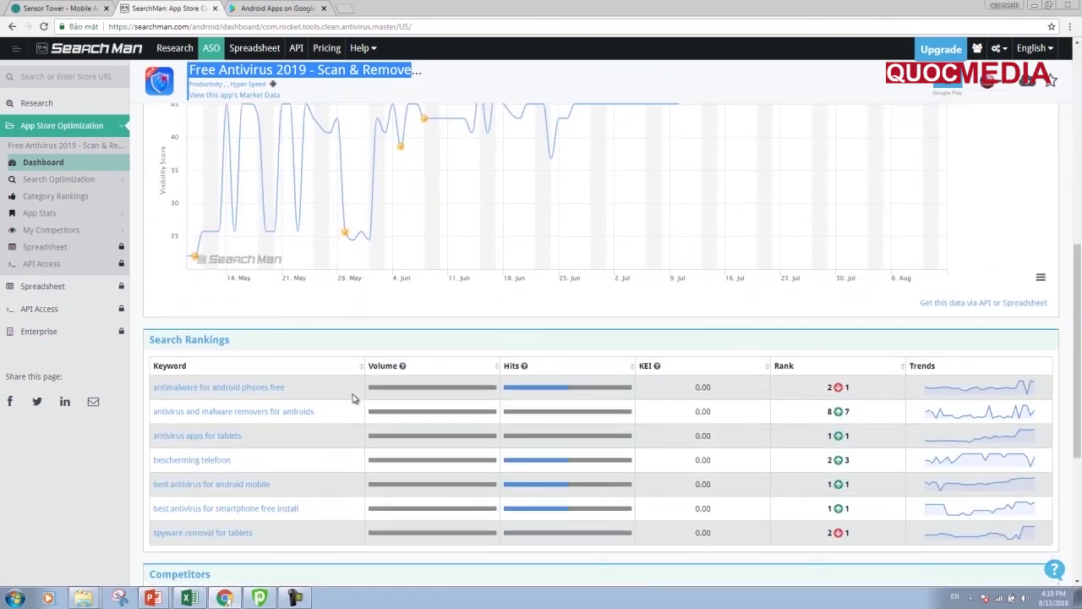
scroll(354, 398, down, 1)
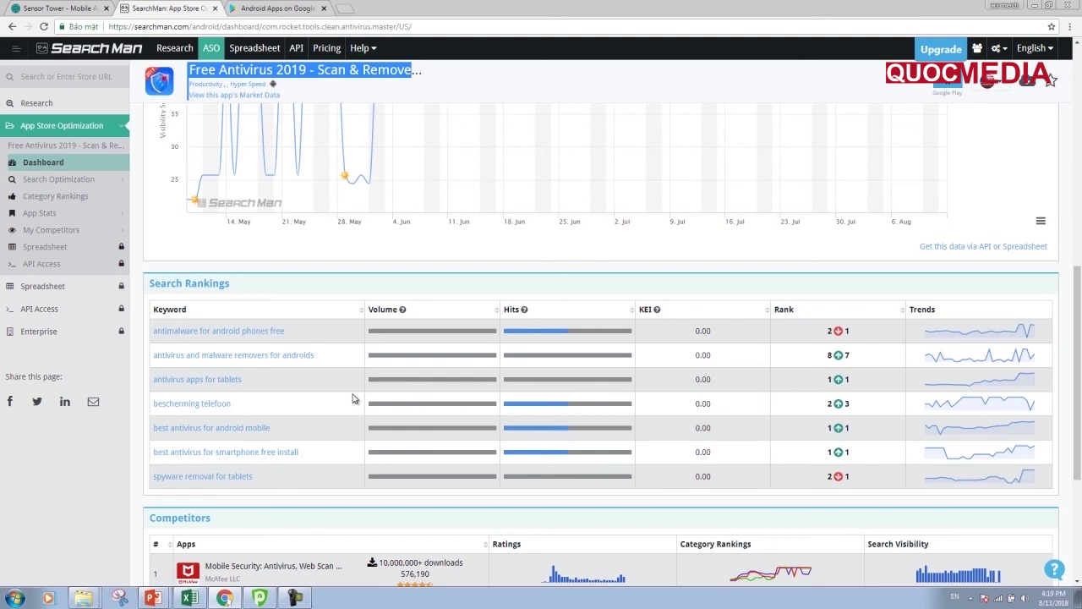
scroll(354, 398, down, 1)
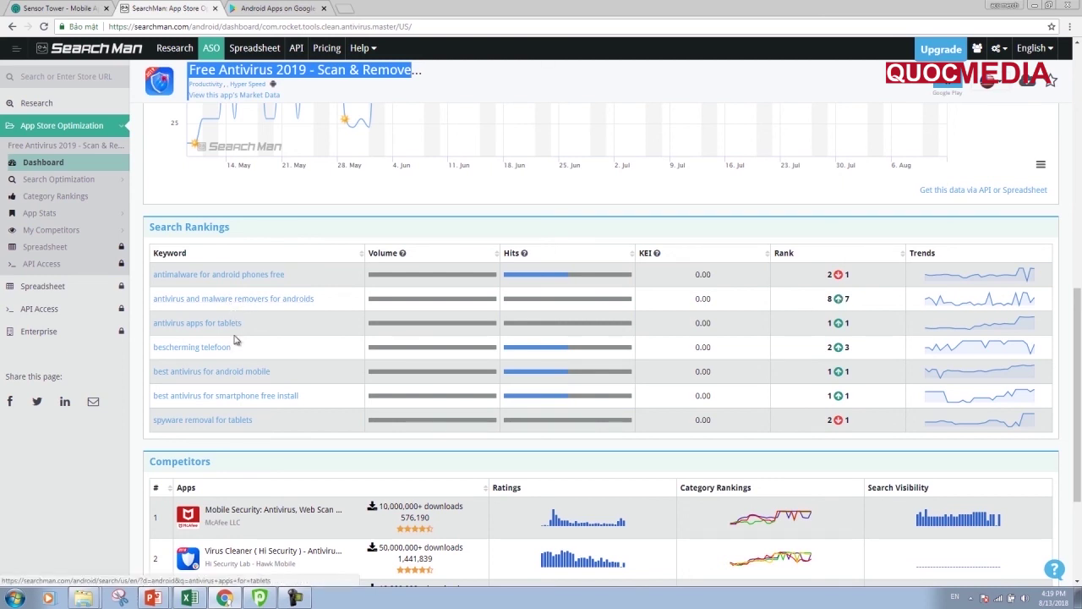
scroll(238, 343, down, 2)
scroll(240, 348, down, 2)
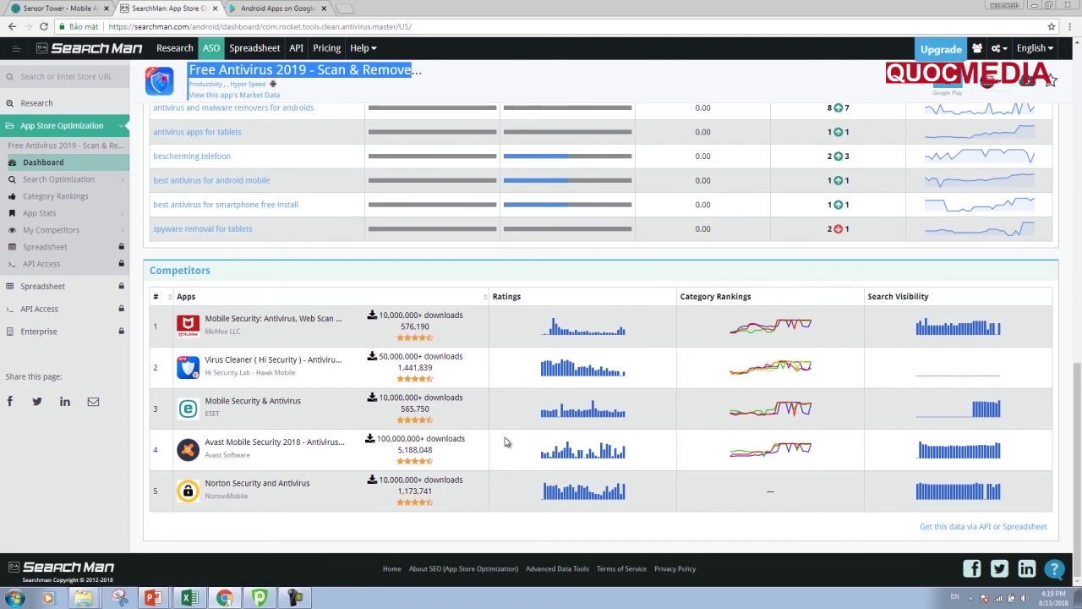
mouse_move(770, 515)
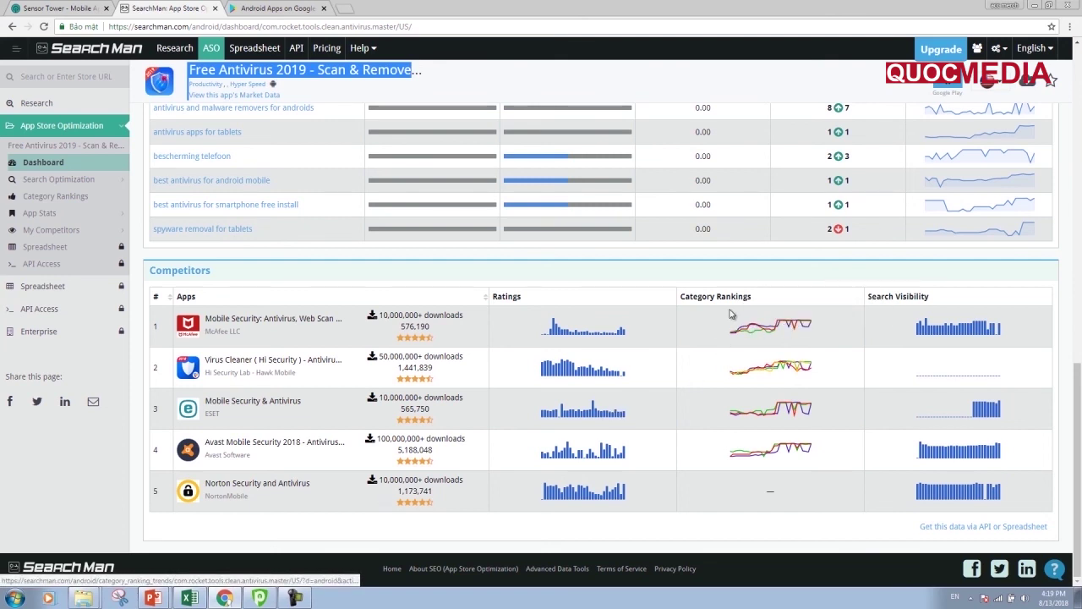
drag(761, 297, 724, 296)
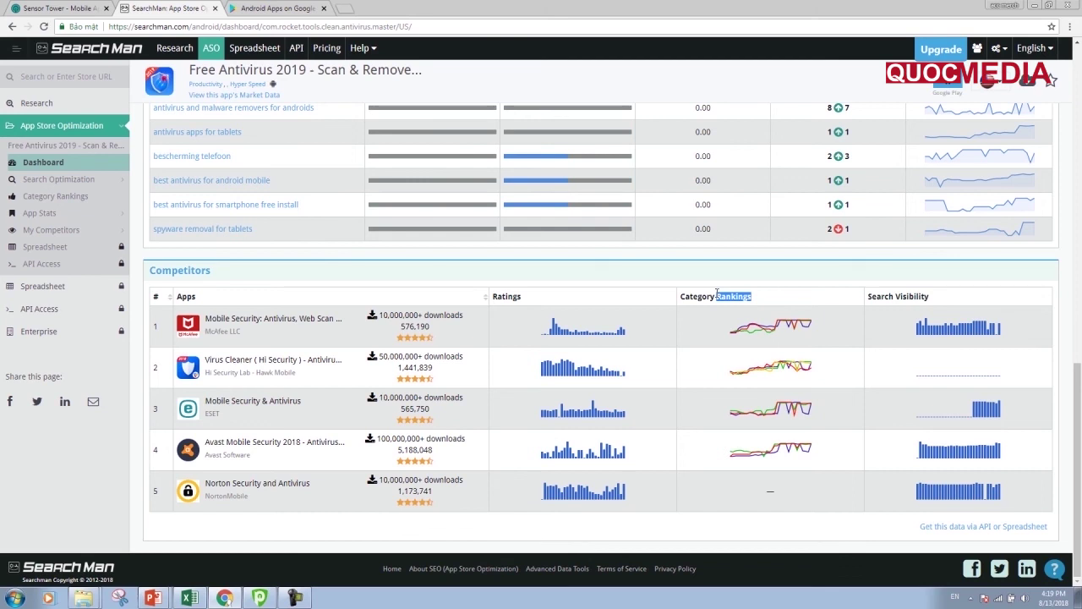